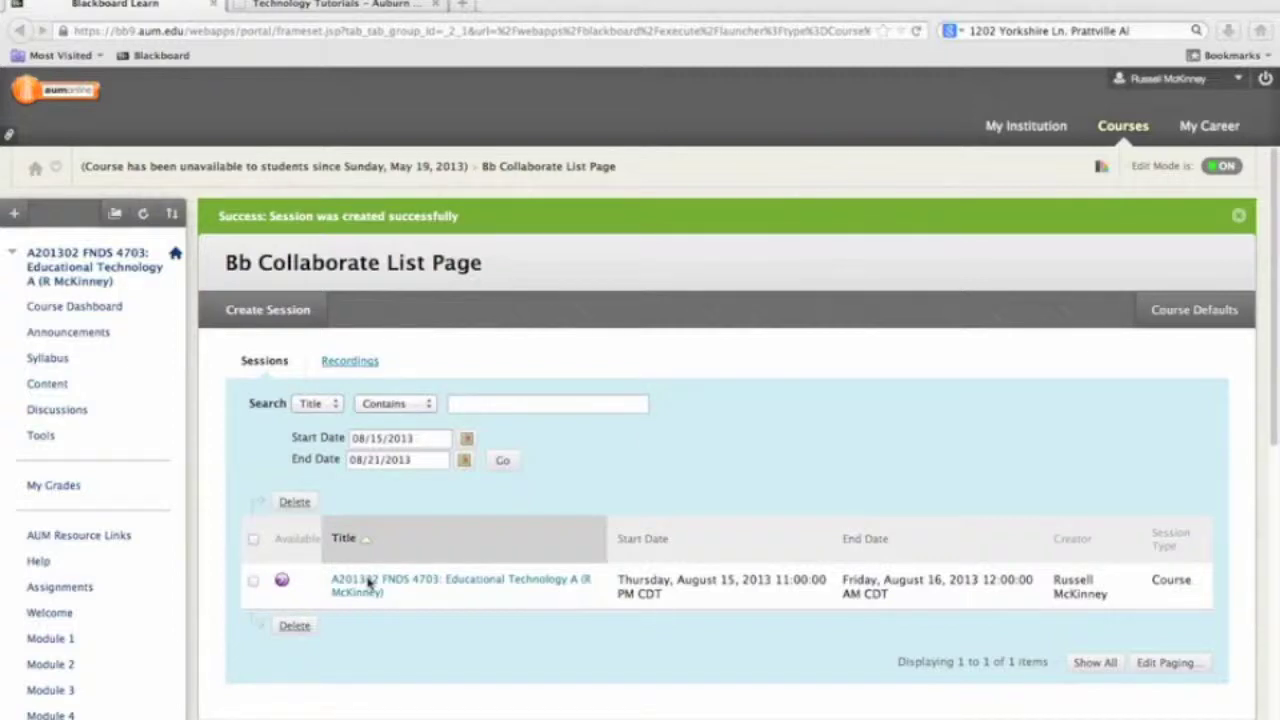
Launch the FNDS 4703 Educational Technology A session with Java Web Start, allow it to run, and accept the Cable/DSL connection speed.
click(368, 582)
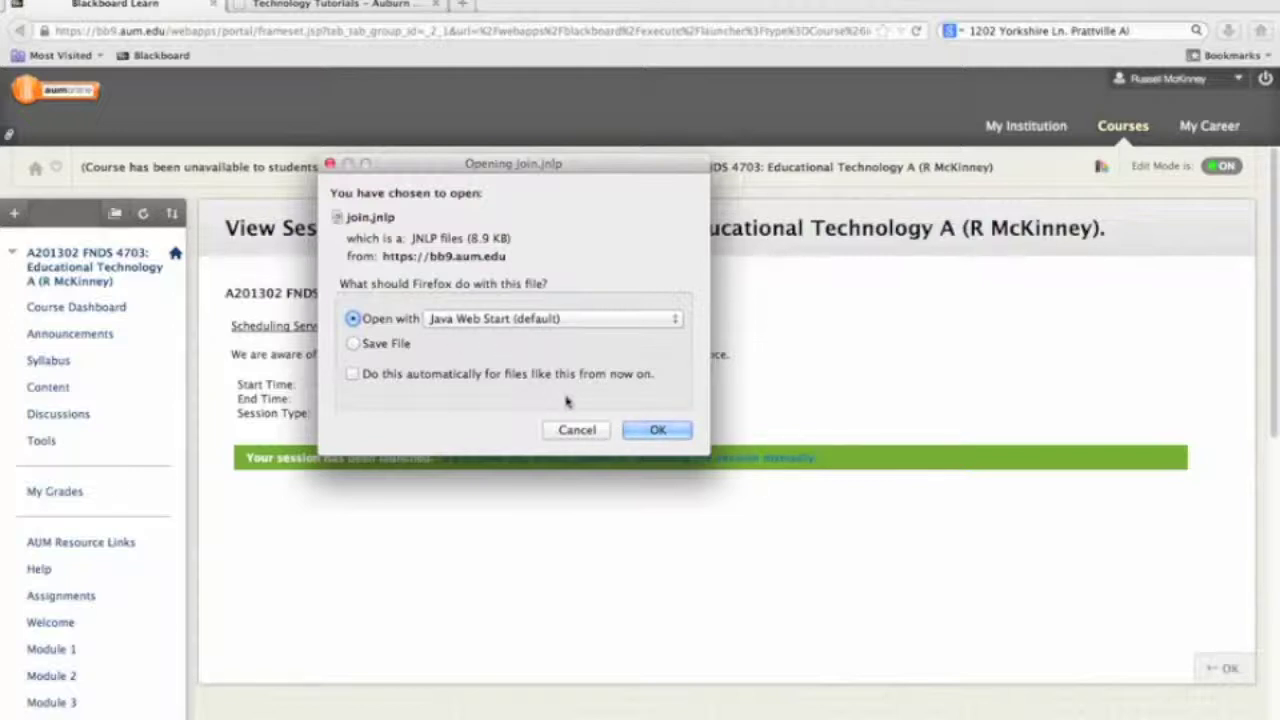
click(645, 430)
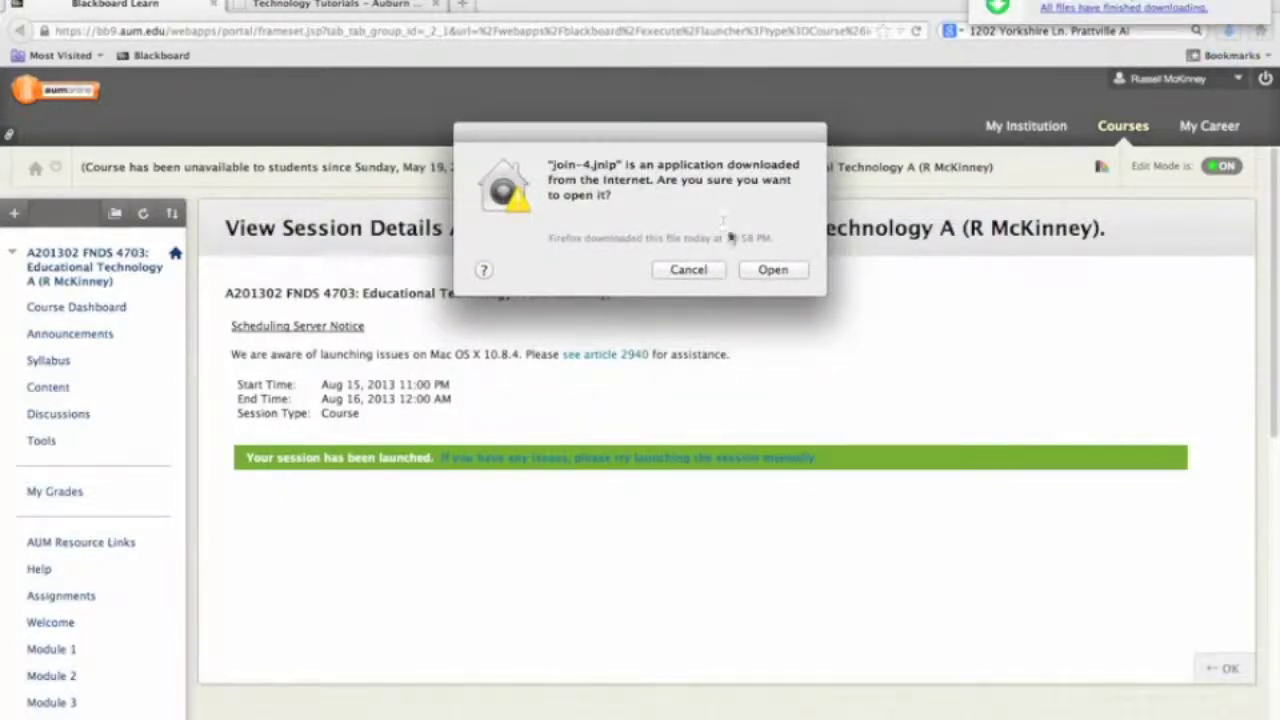
click(772, 270)
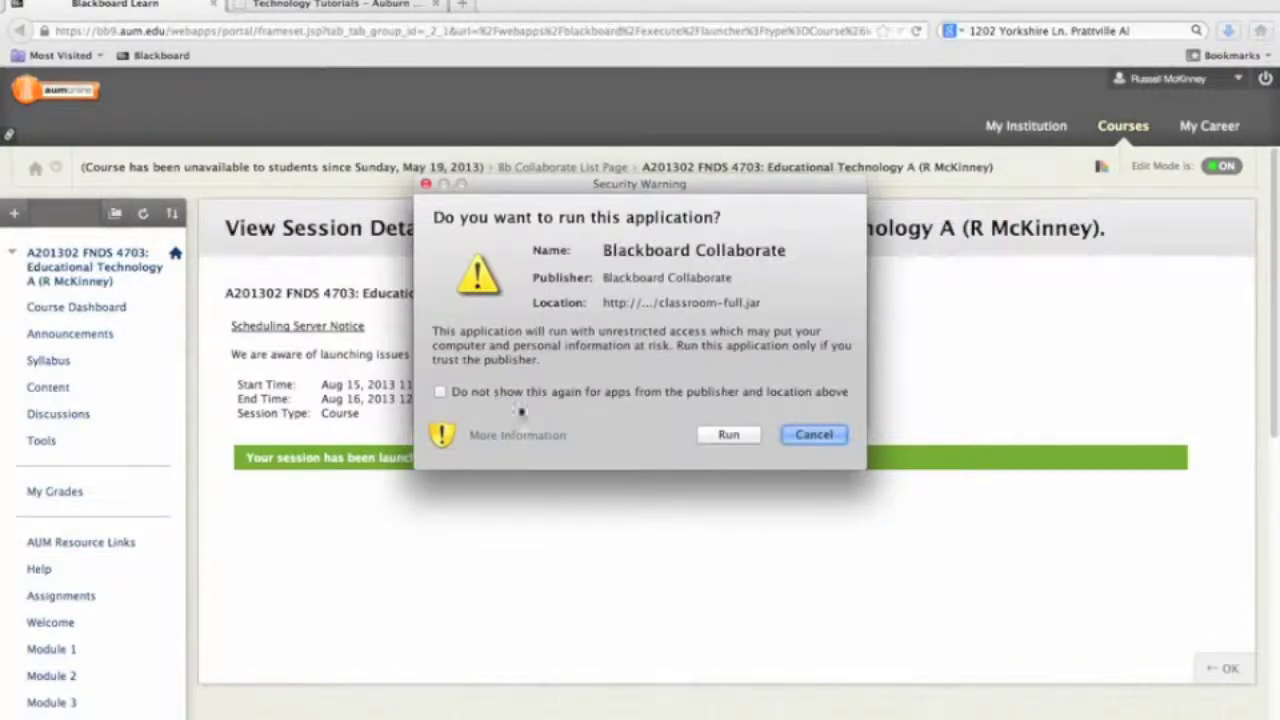
click(723, 435)
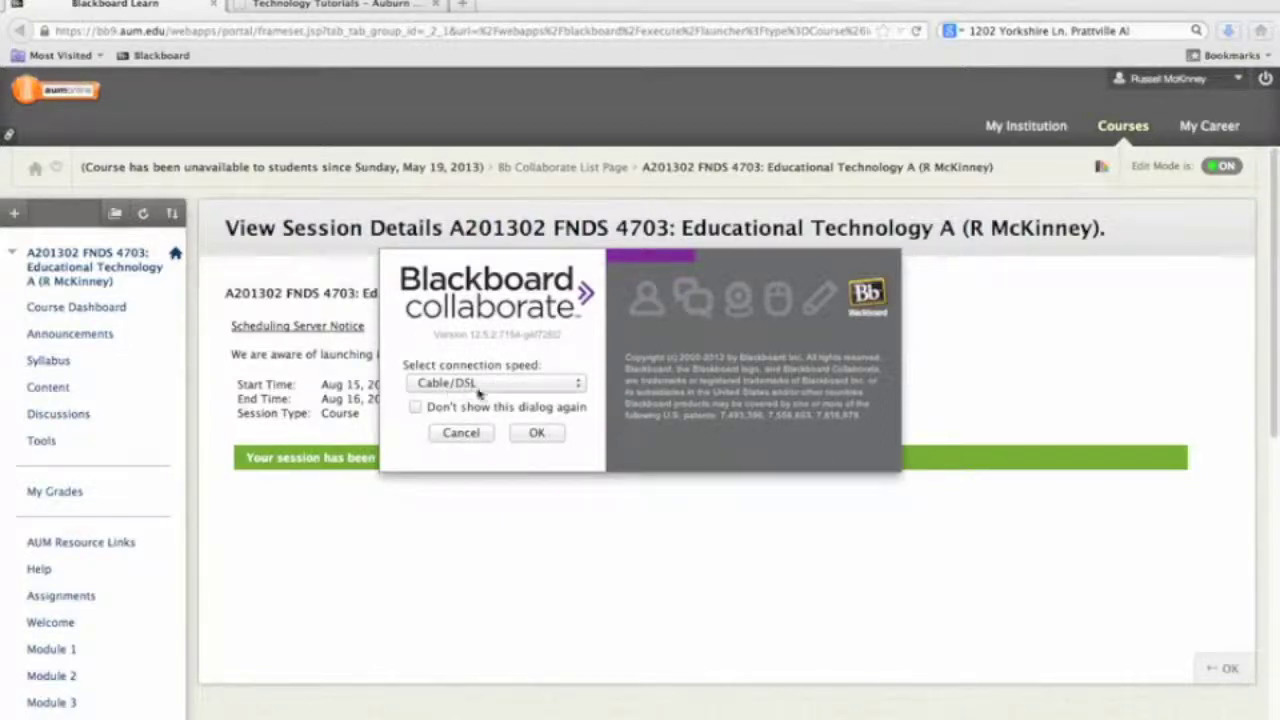
click(533, 434)
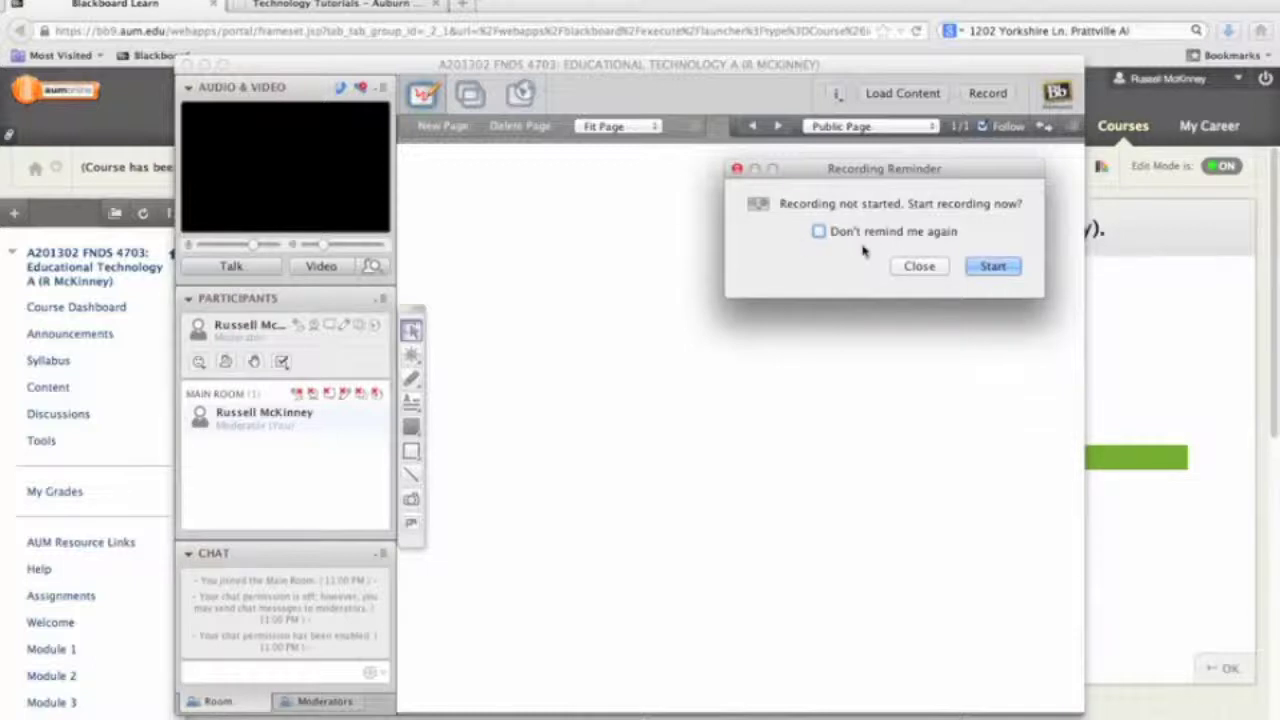
Dismiss the recording reminder without recording, and move and enlarge the session window to fill most of the screen.
click(918, 266)
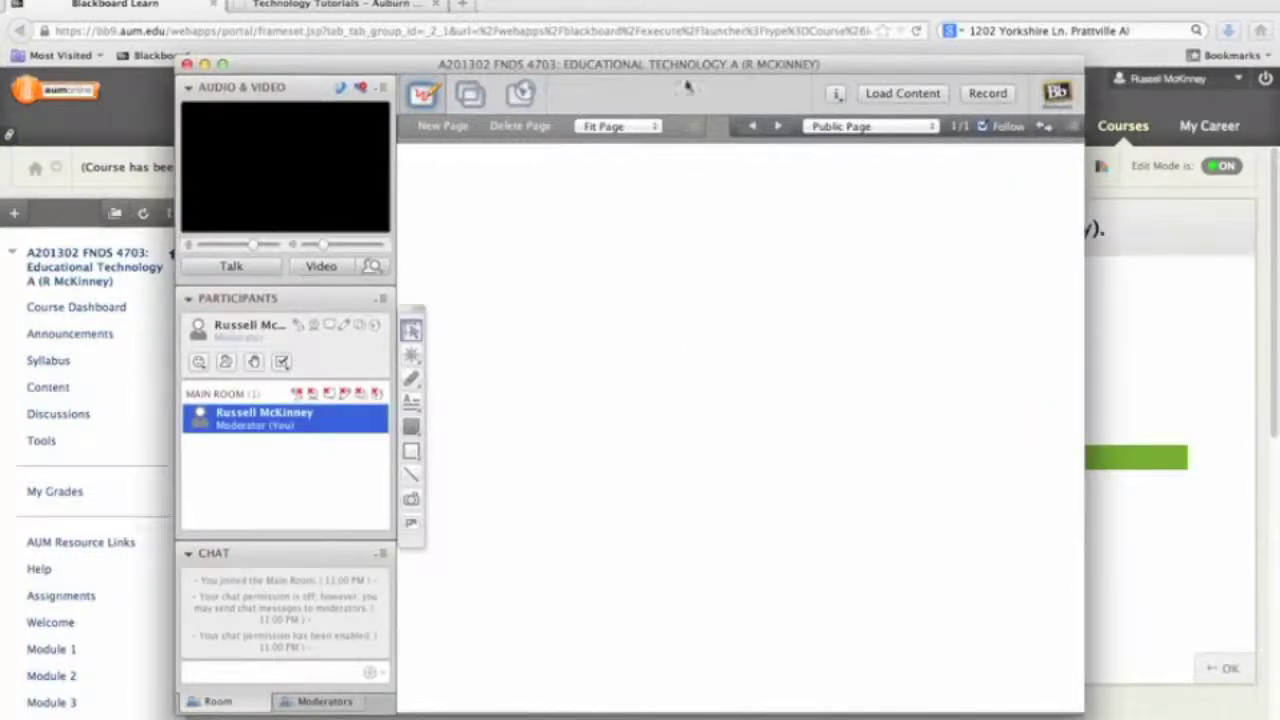
drag(612, 62, 601, 0)
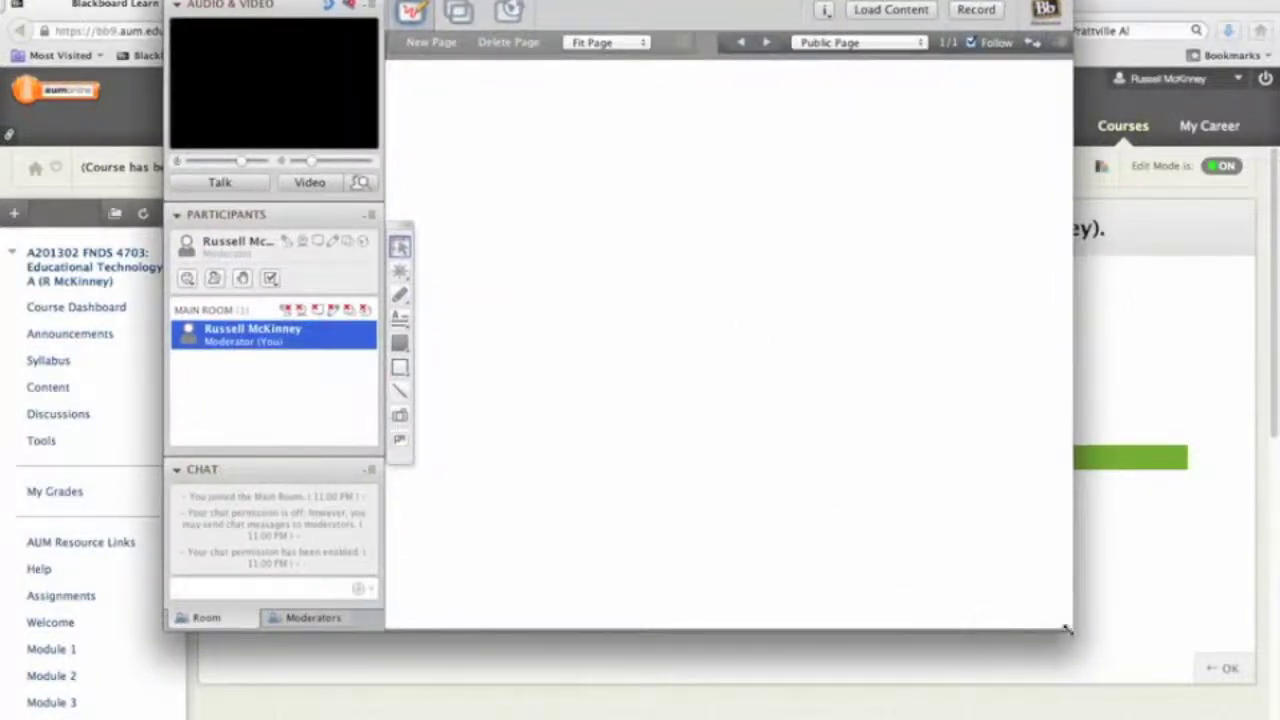
drag(1068, 626, 1186, 708)
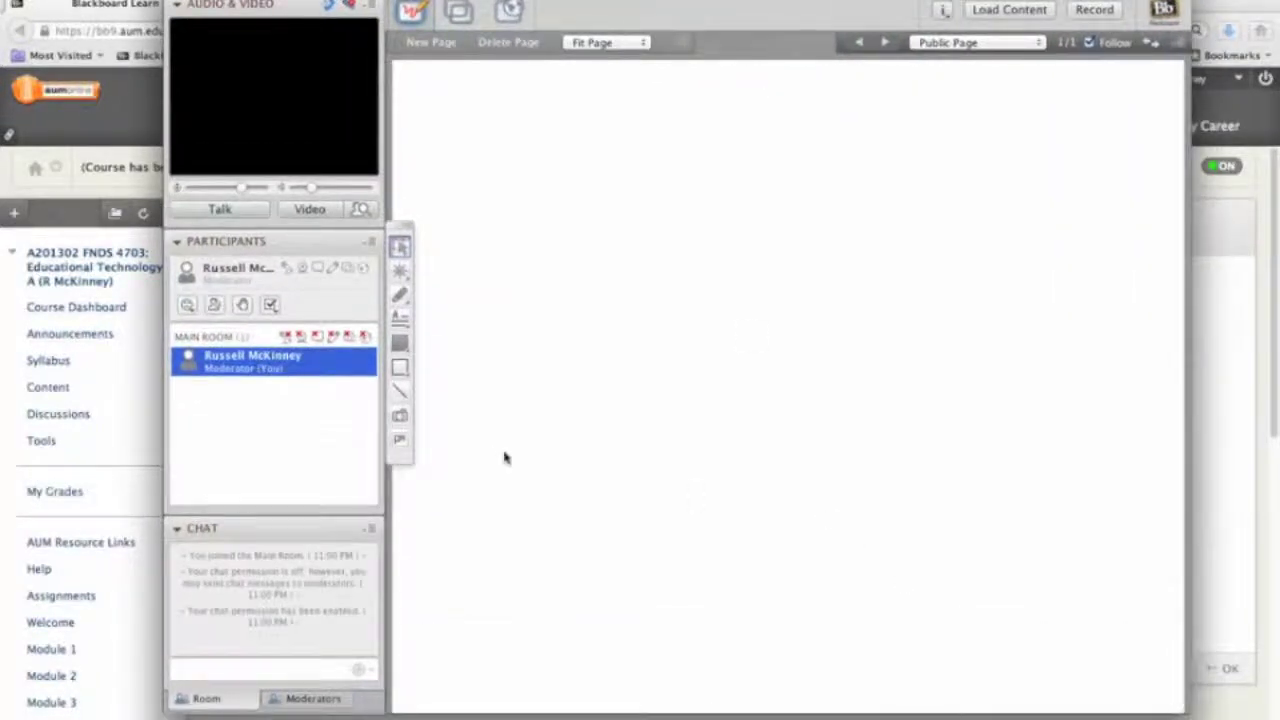
Send the message "Hello Class" in the room chat.
click(227, 668)
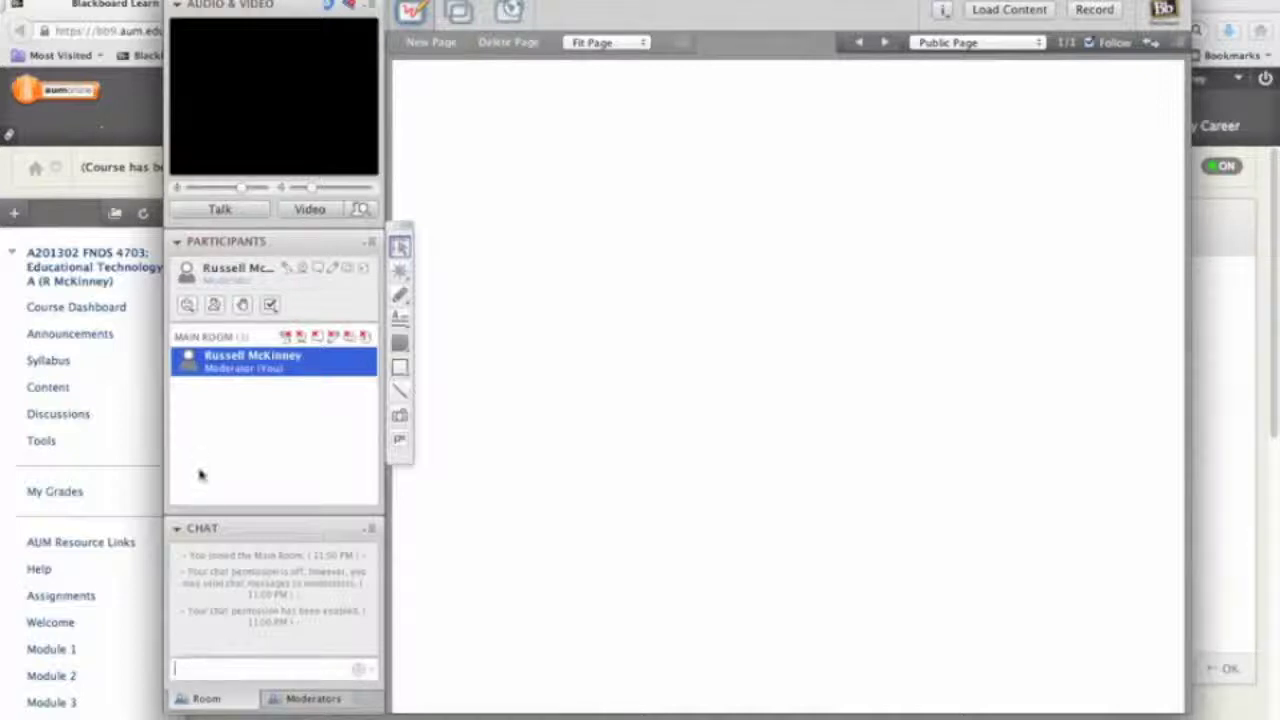
text(Hi)
text(llo Class)
key(Return)
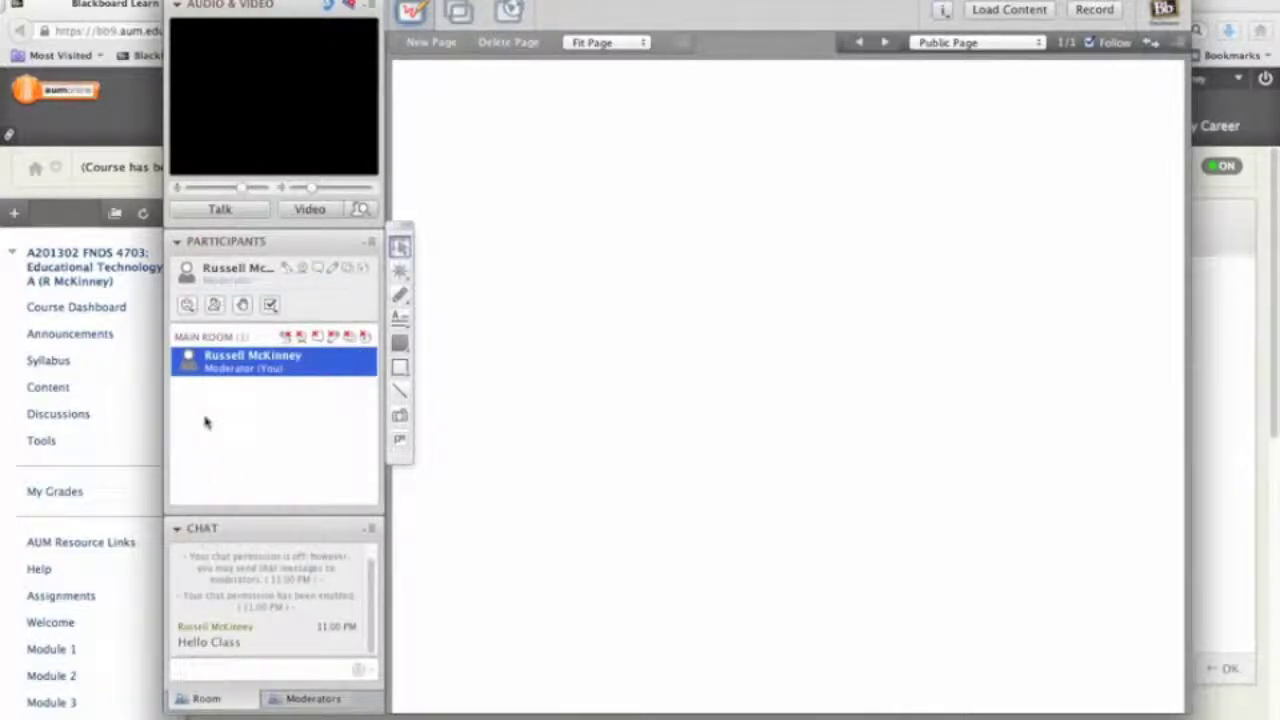
Test the microphone and the webcam one after the other, turning each off again.
mouse_move(194, 366)
mouse_move(285, 363)
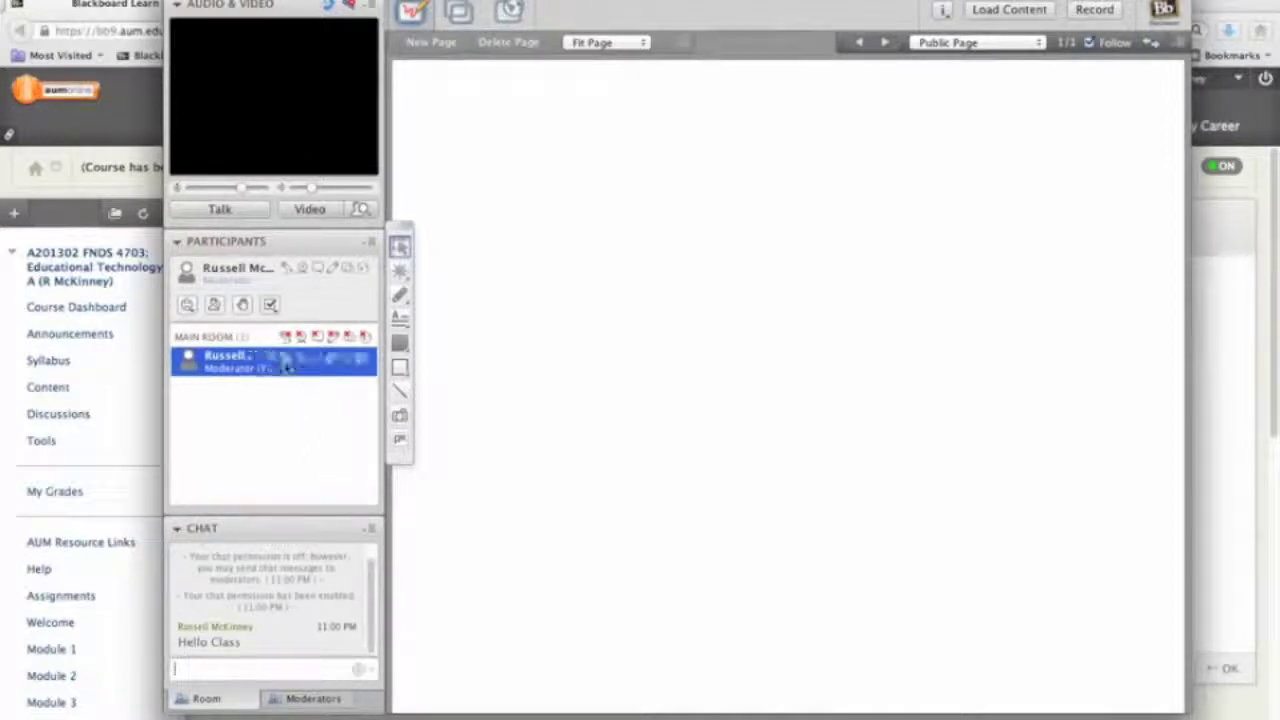
click(220, 211)
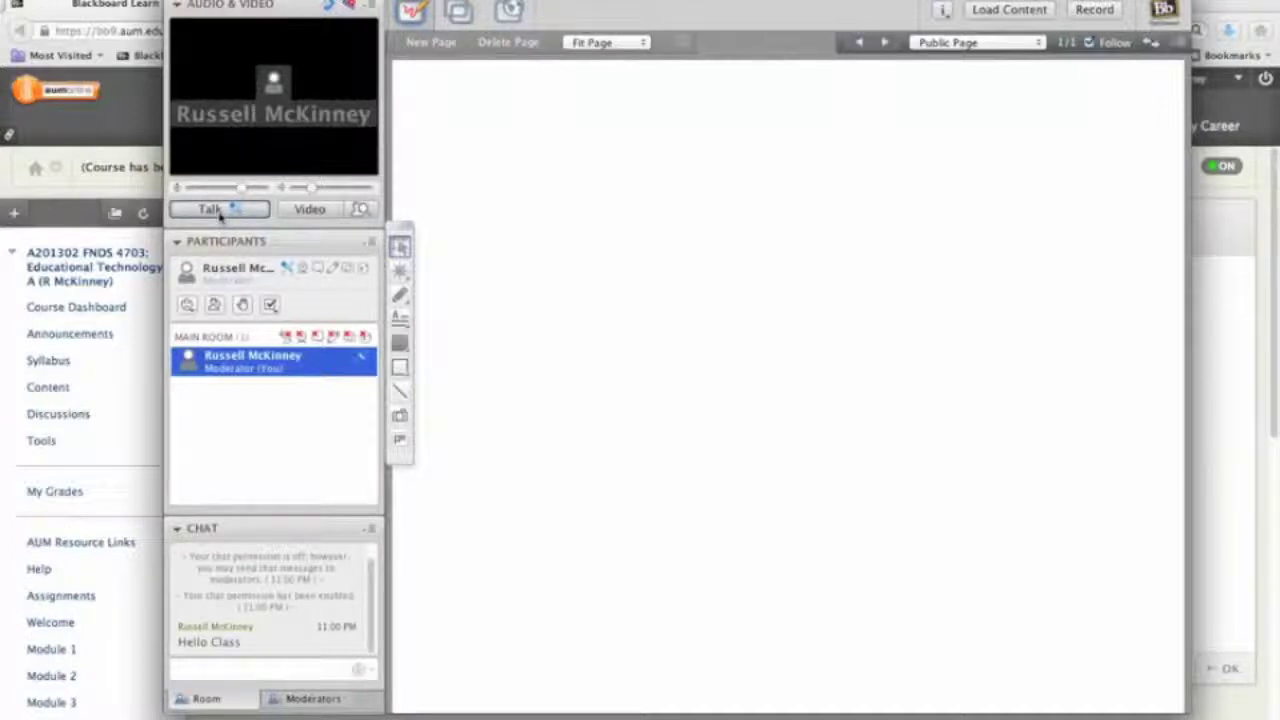
click(220, 210)
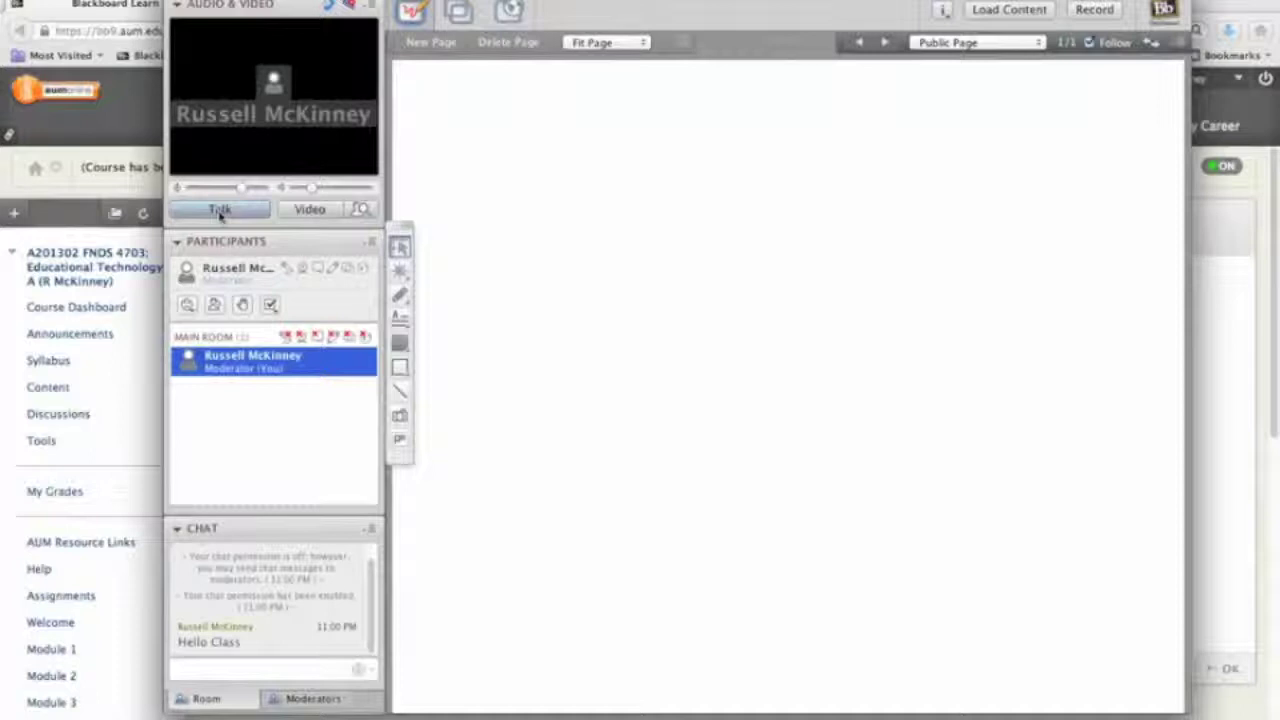
click(318, 209)
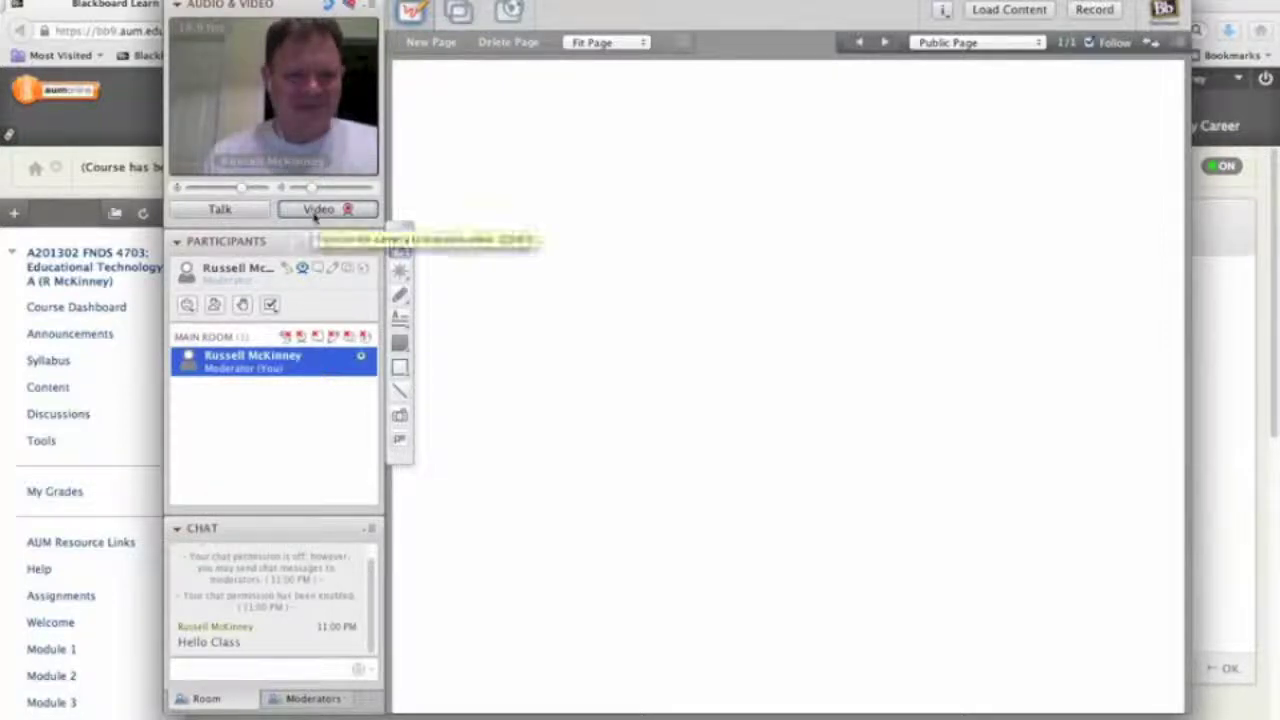
click(314, 210)
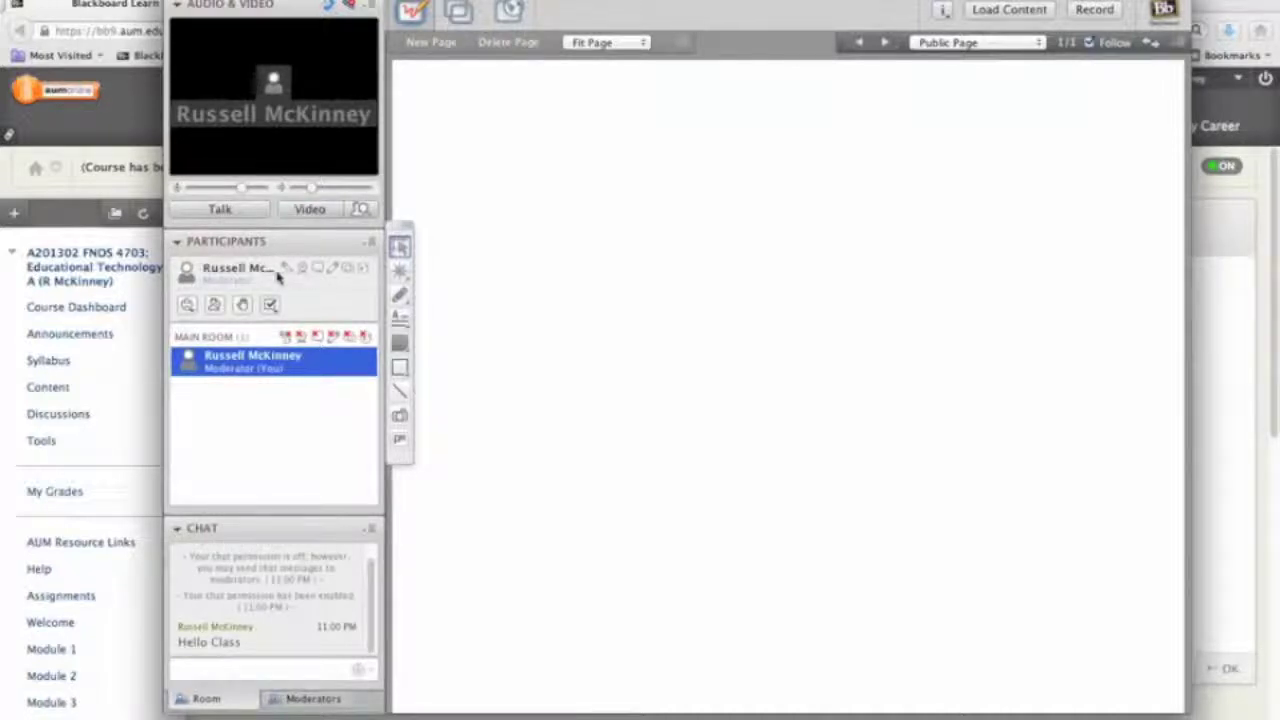
Turn on video and talk together, and switch both off again.
click(320, 212)
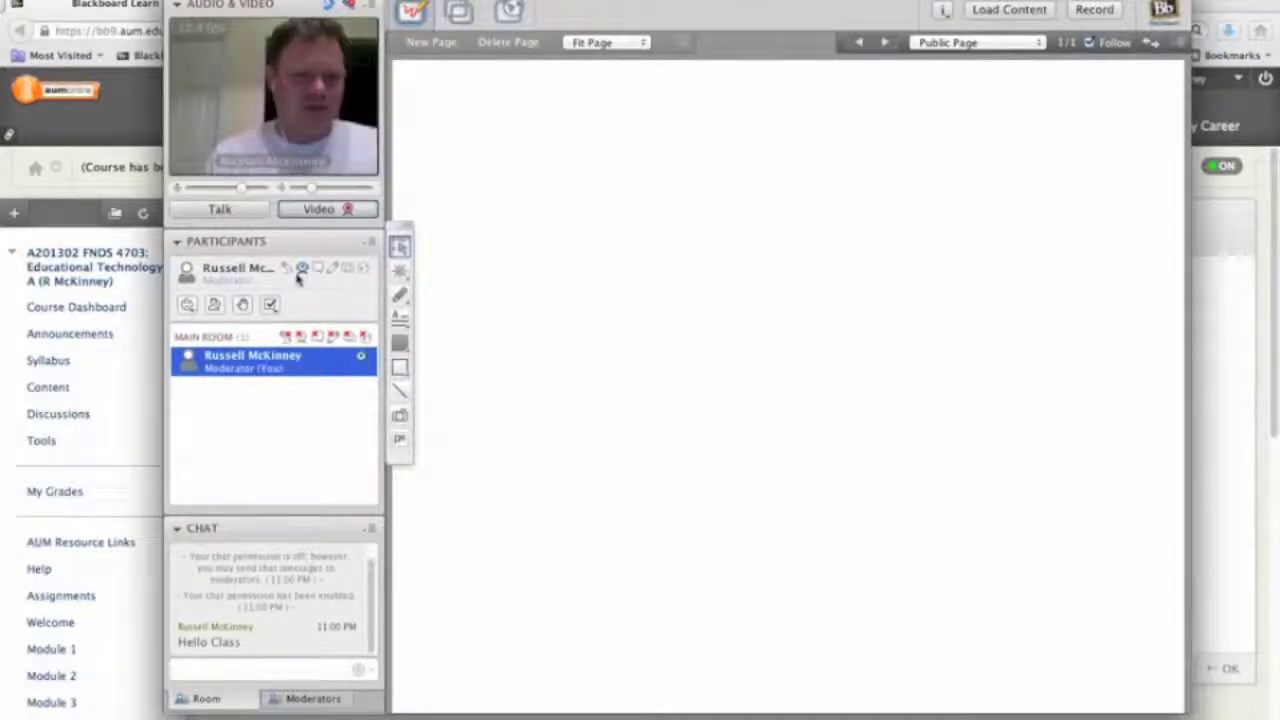
click(236, 212)
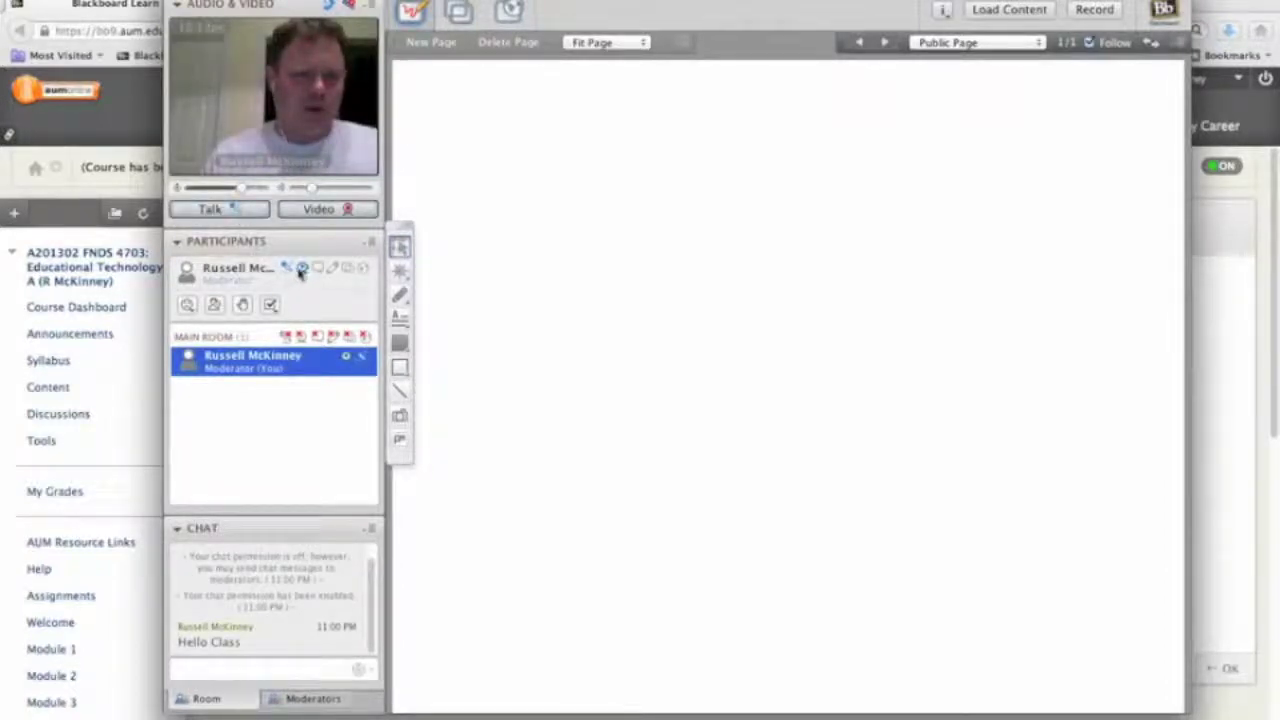
click(215, 210)
click(320, 210)
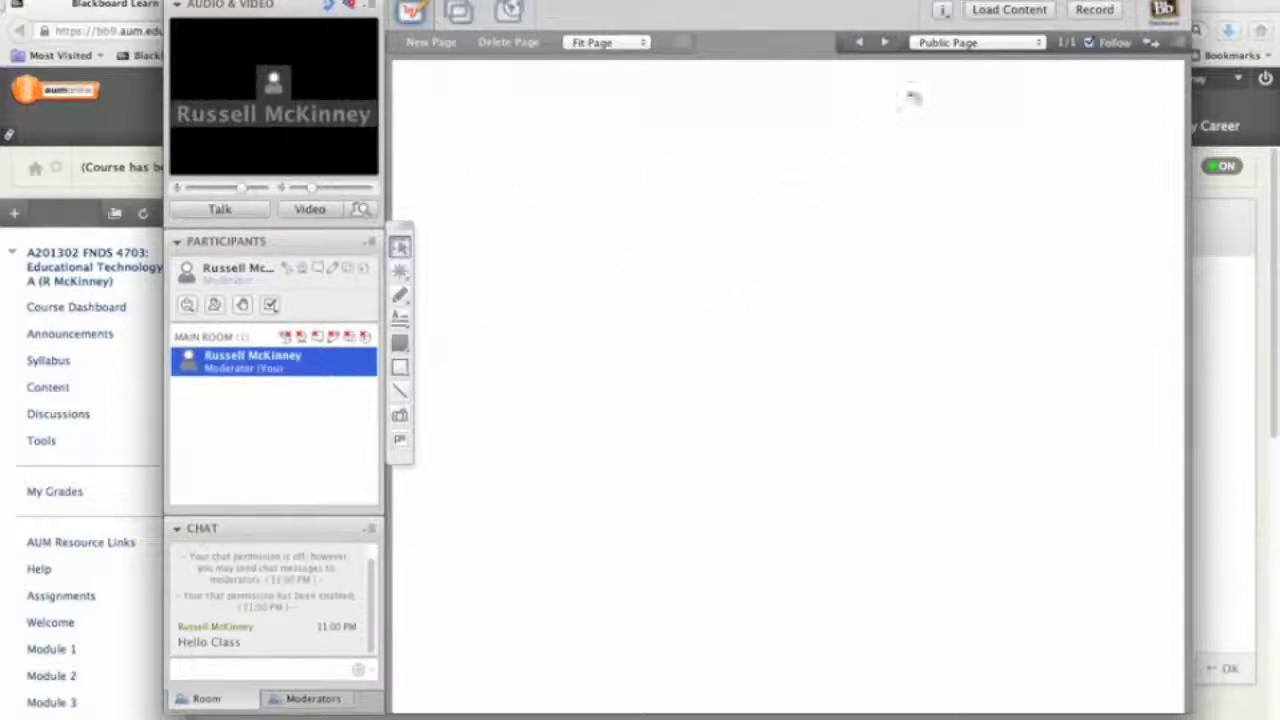
Look through the home folder for content to load, and close the file chooser without loading anything.
click(1010, 10)
scroll(552, 355, down, 2)
scroll(552, 355, up, 2)
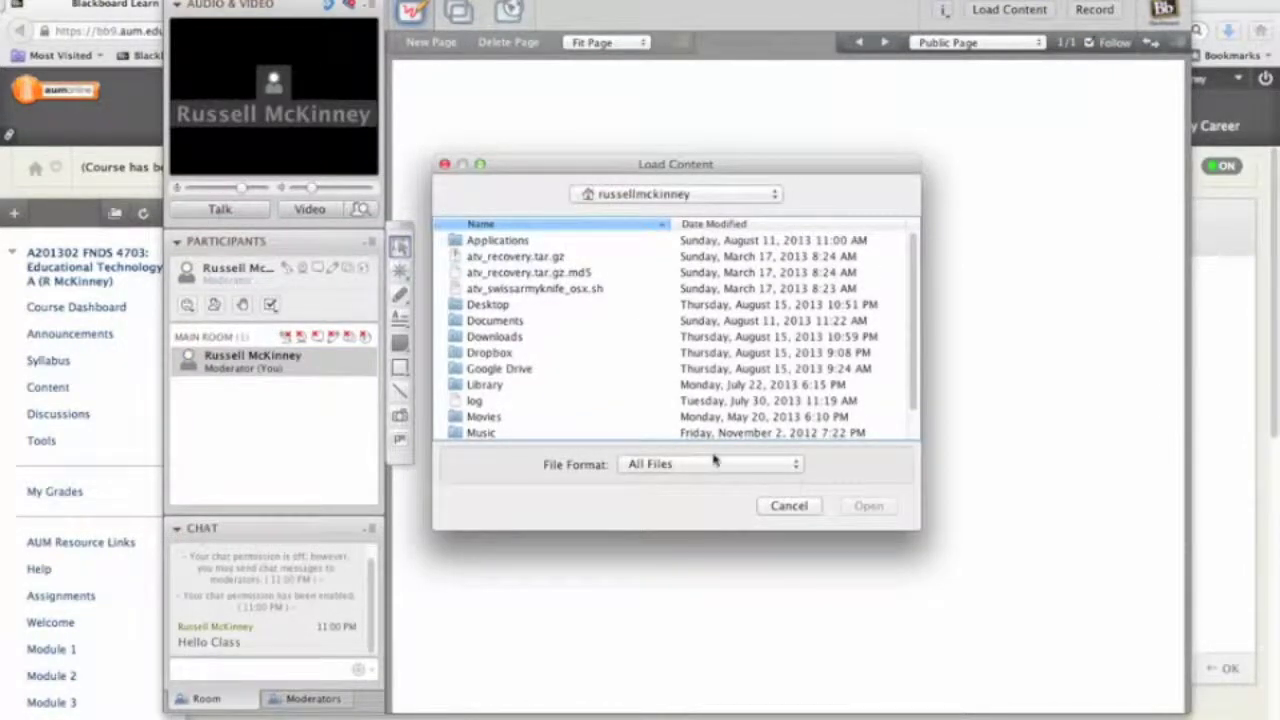
click(782, 508)
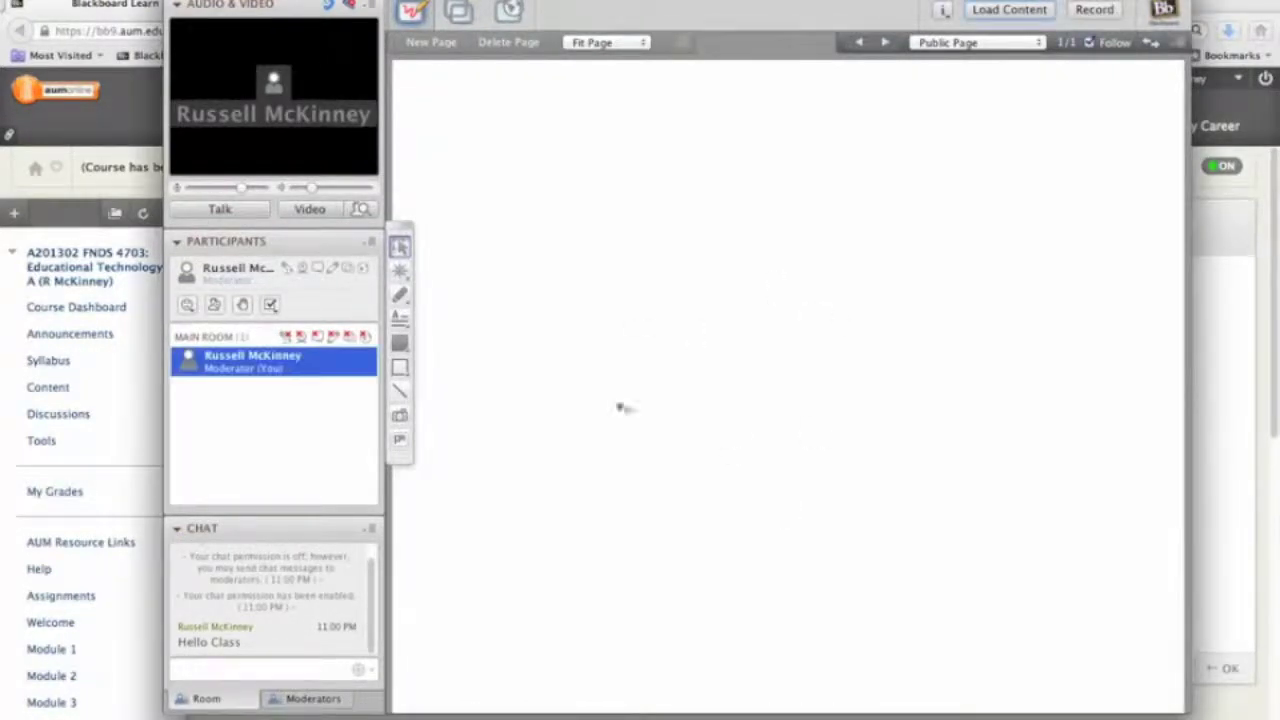
Draw a large yellow freehand scribble in the middle of the whiteboard at 50% opacity and stroke 10, plus a small mark beside it.
click(401, 296)
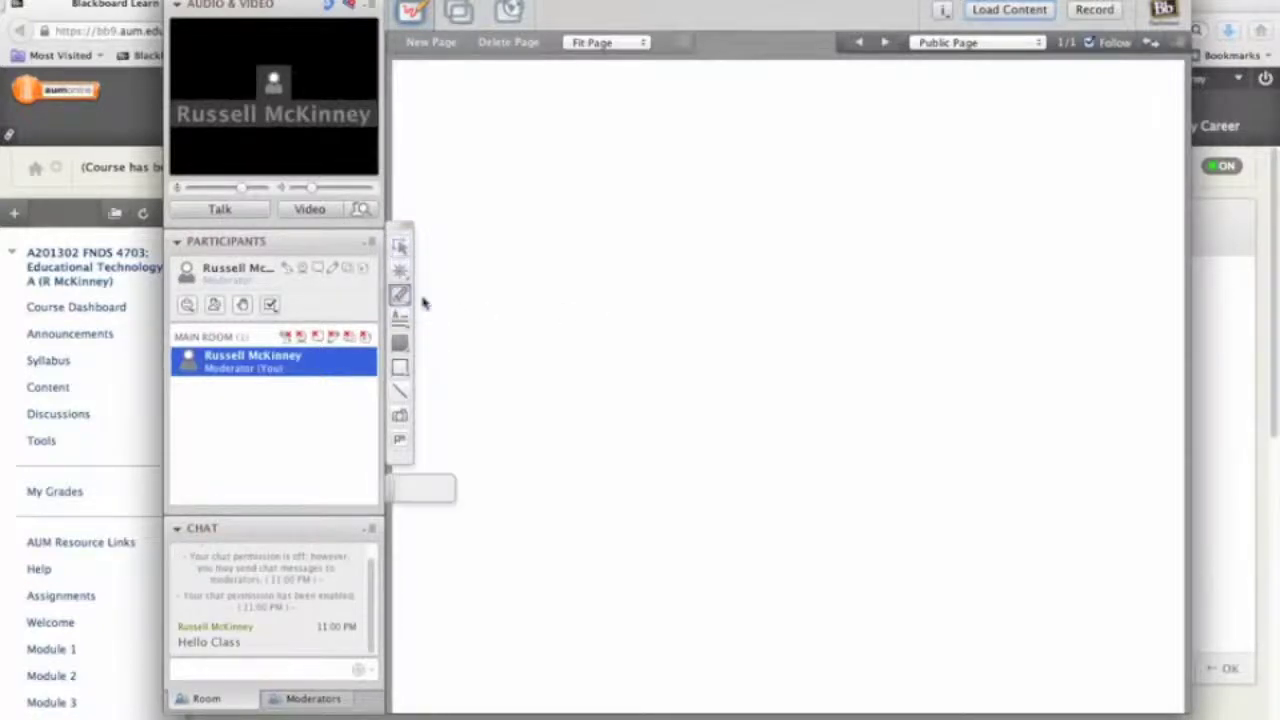
mouse_move(640, 252)
mouse_down()
mouse_move(566, 371)
mouse_move(657, 206)
mouse_move(782, 206)
mouse_move(709, 266)
mouse_move(751, 506)
mouse_move(669, 326)
mouse_move(647, 329)
mouse_up()
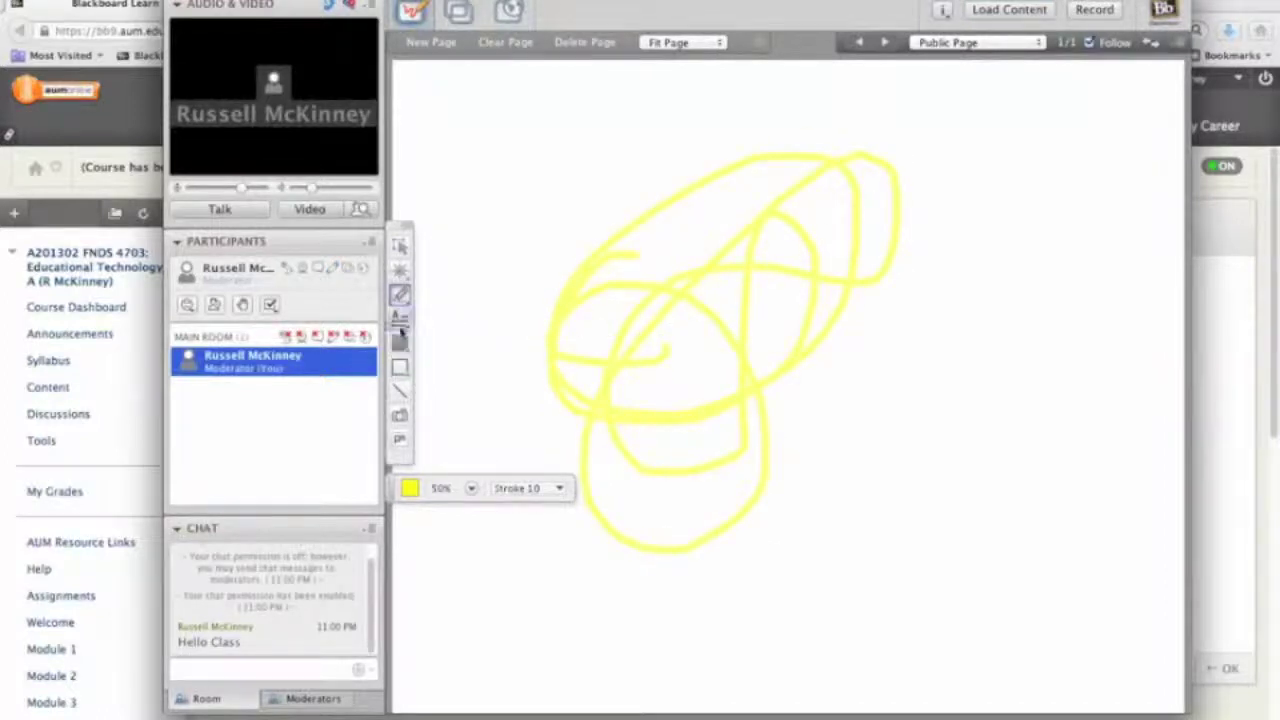
mouse_move(400, 320)
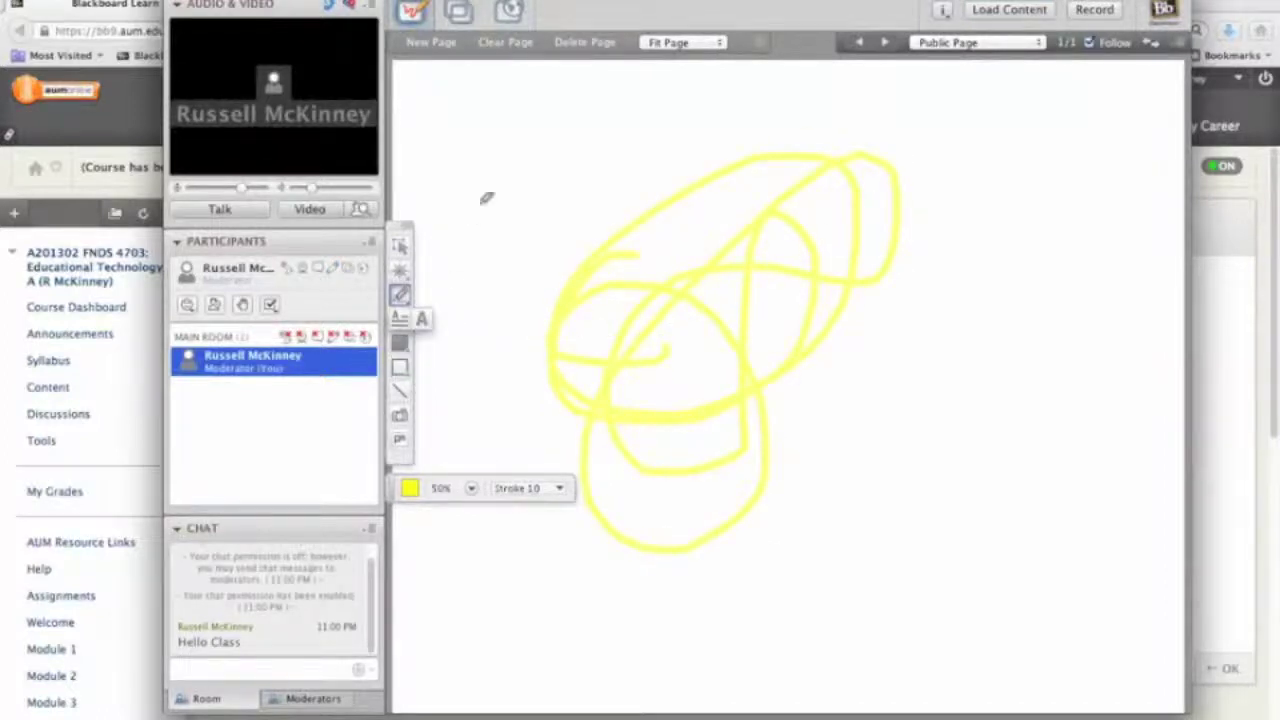
click(494, 147)
Add the text "Hello Class! How are you?!" to the whiteboard, up and to the left of the yellow scribble.
click(400, 318)
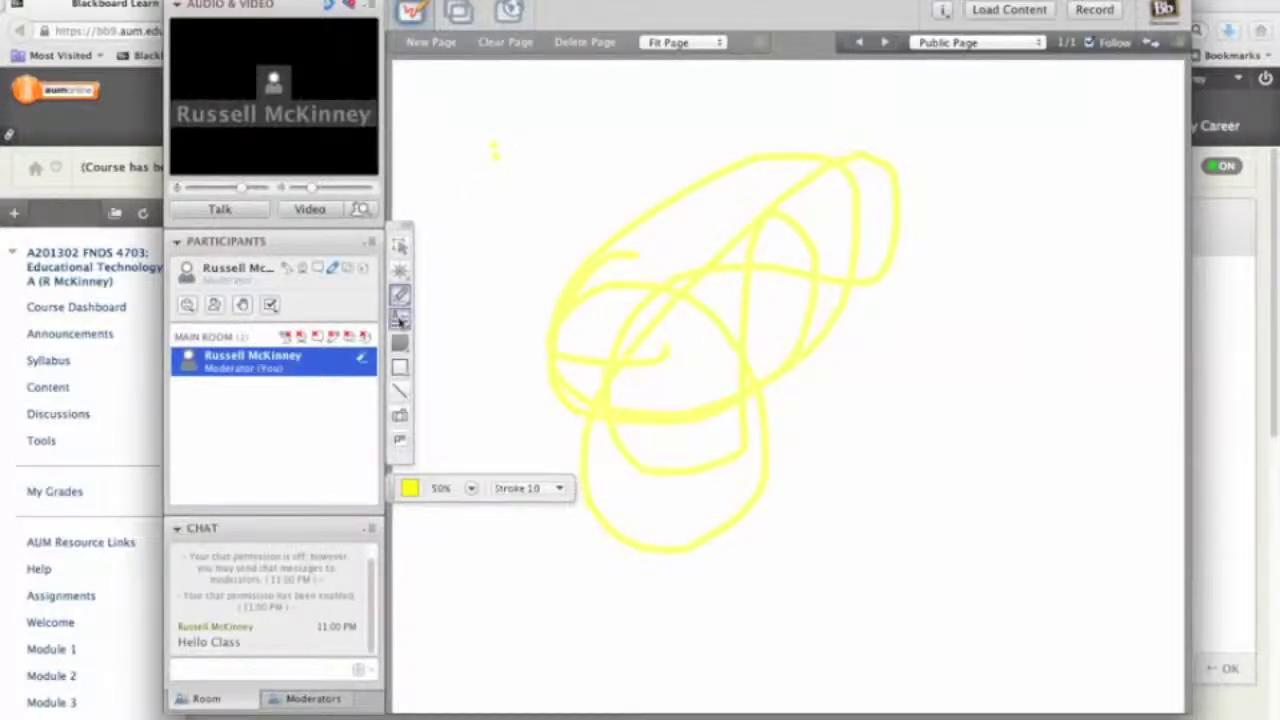
click(516, 186)
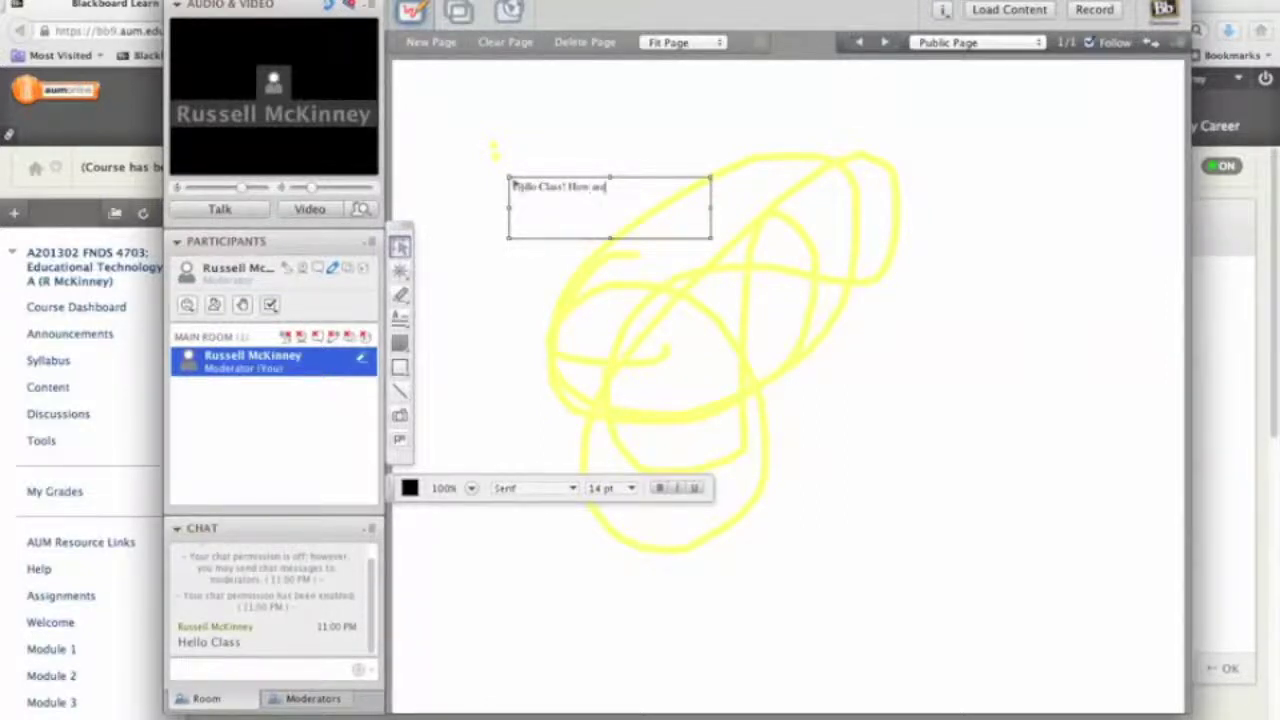
click(543, 243)
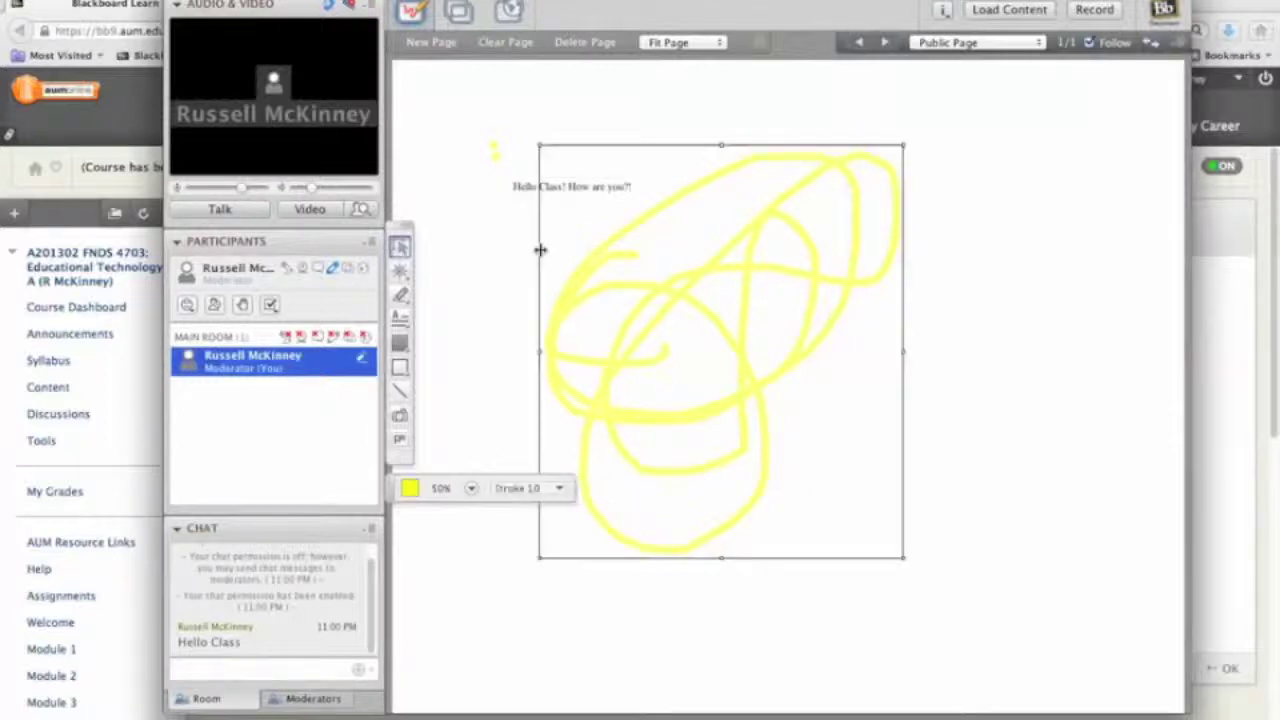
Switch the whiteboard pointer to a smiley face and point with it at the empty area right of the scribble.
click(401, 278)
click(533, 272)
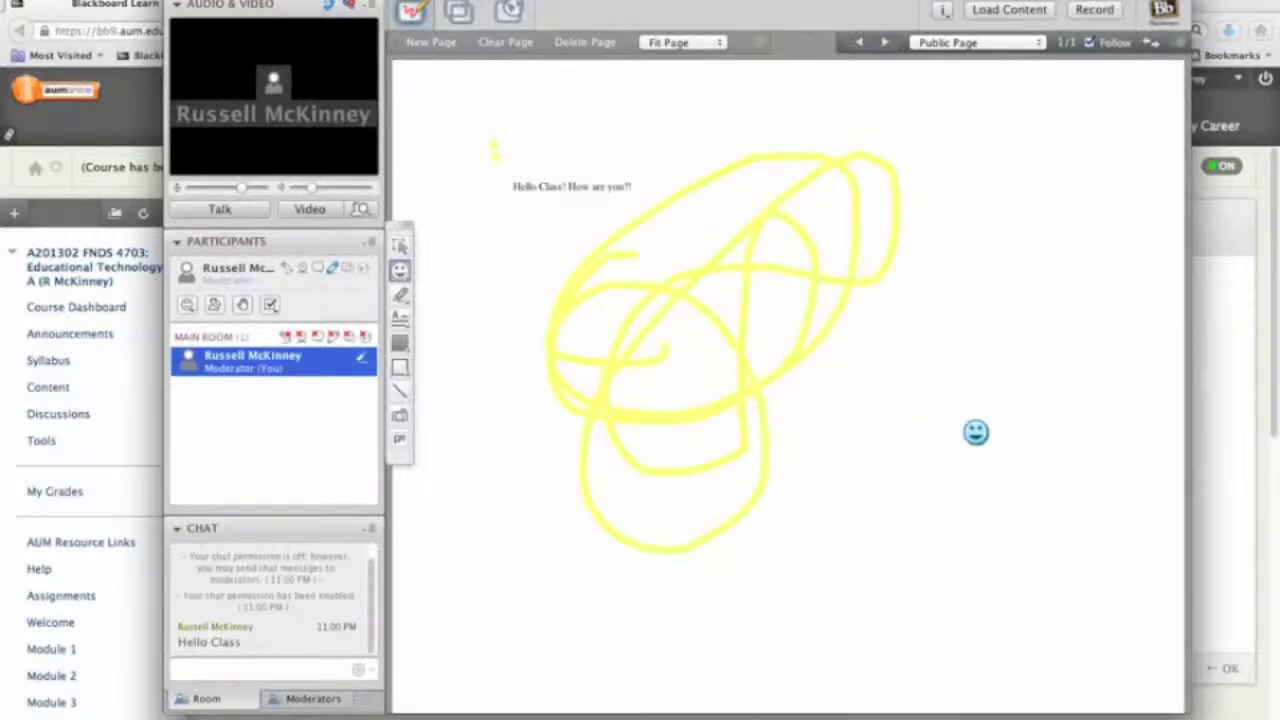
click(976, 432)
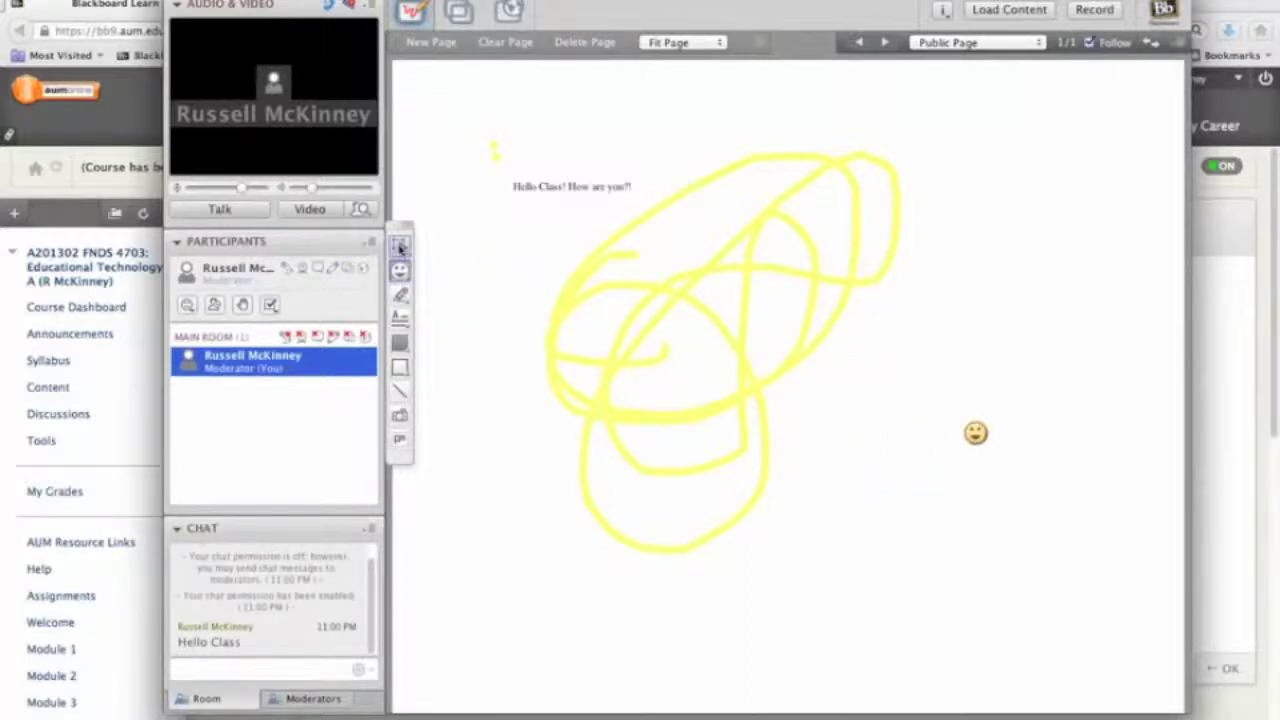
Draw a filled black ellipse and a filled red ellipse to its right, and join them with a straight black line of stroke 2.
click(400, 342)
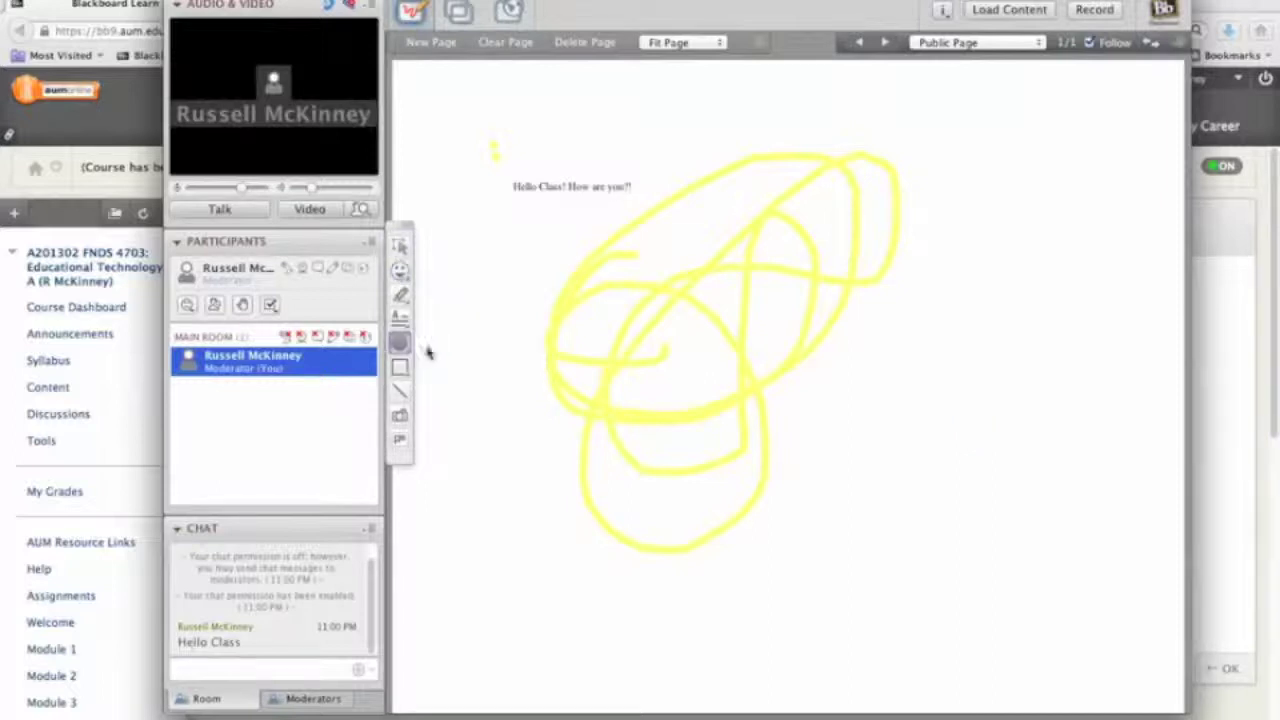
drag(462, 305, 632, 454)
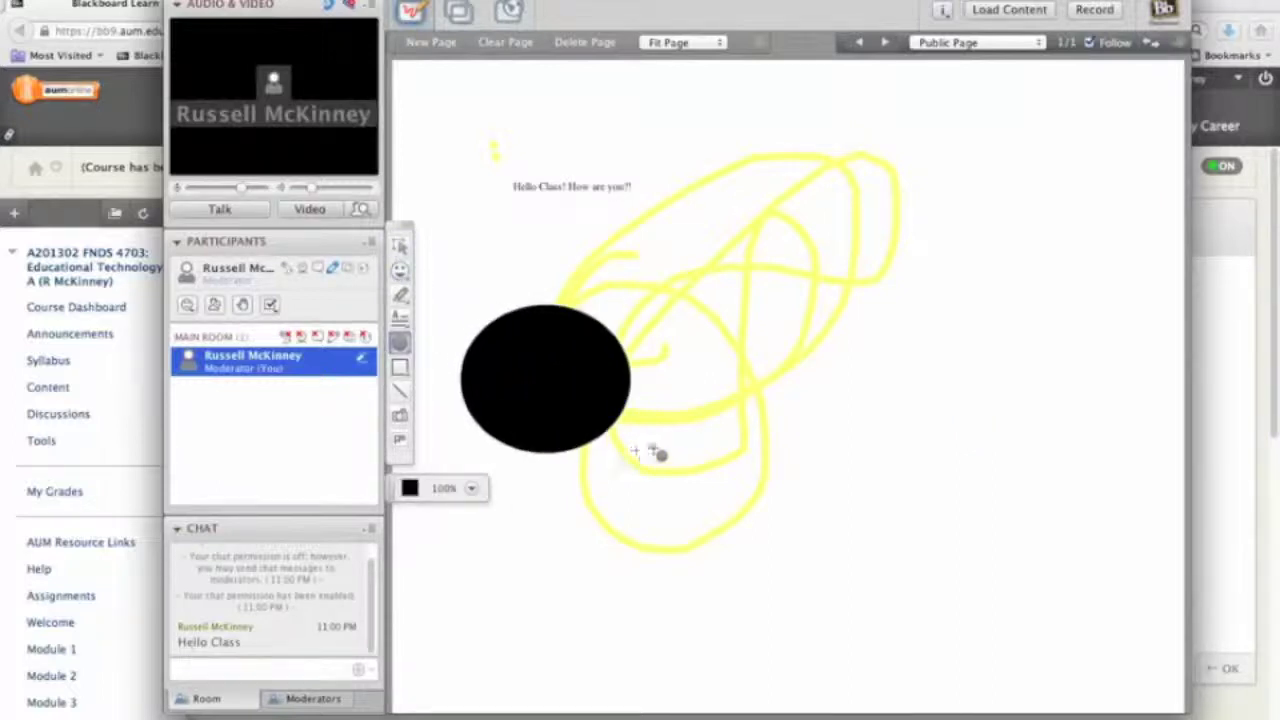
click(410, 488)
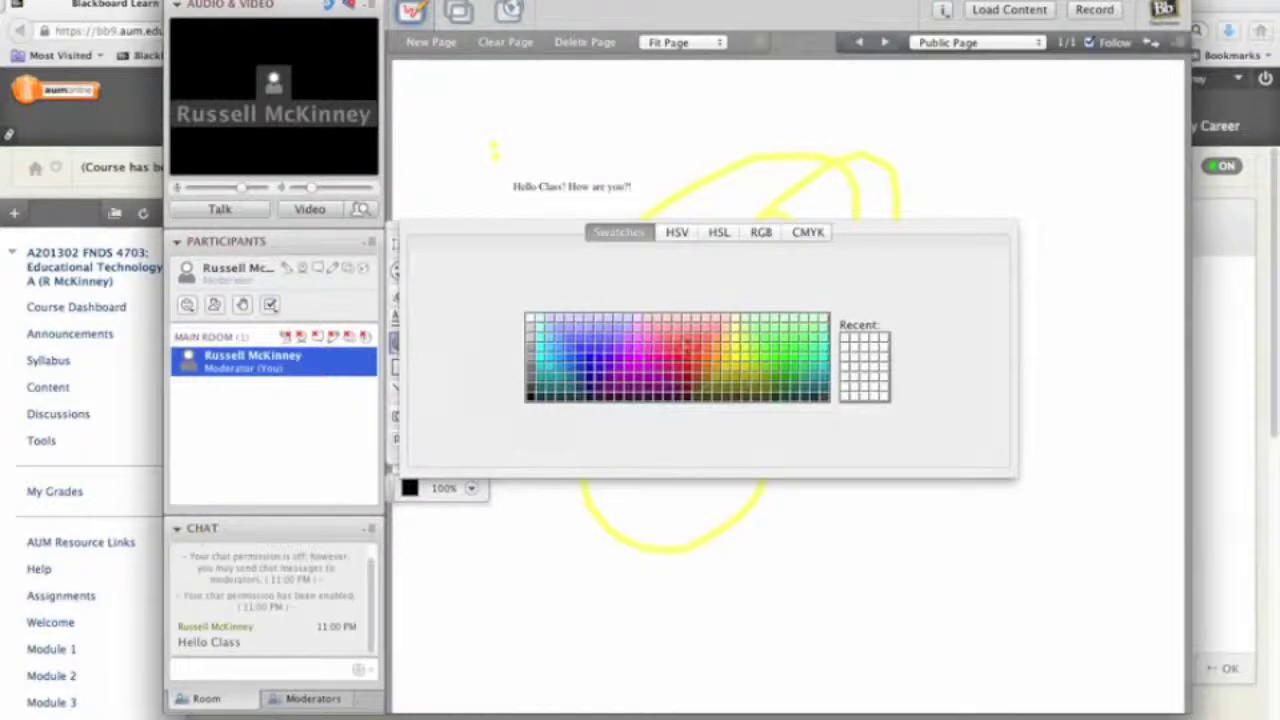
click(680, 362)
click(603, 540)
mouse_move(766, 318)
mouse_down()
mouse_move(871, 391)
mouse_move(910, 443)
mouse_up()
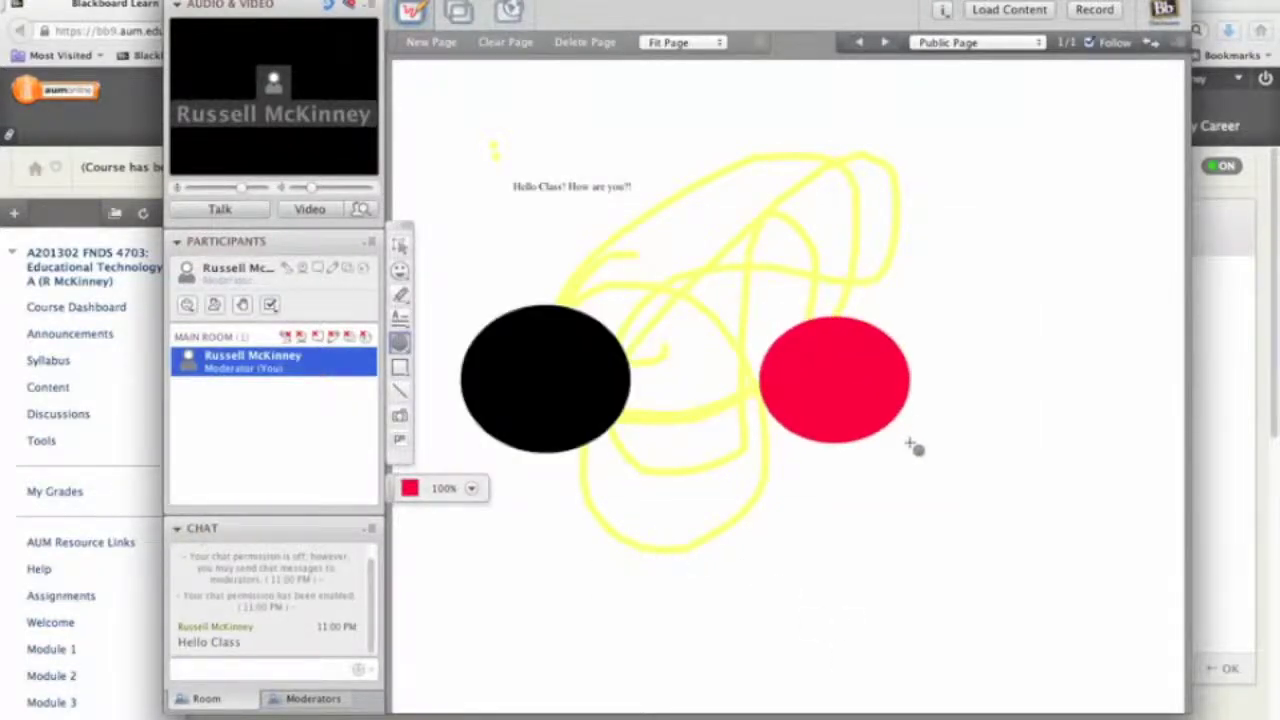
click(400, 391)
drag(608, 378, 785, 374)
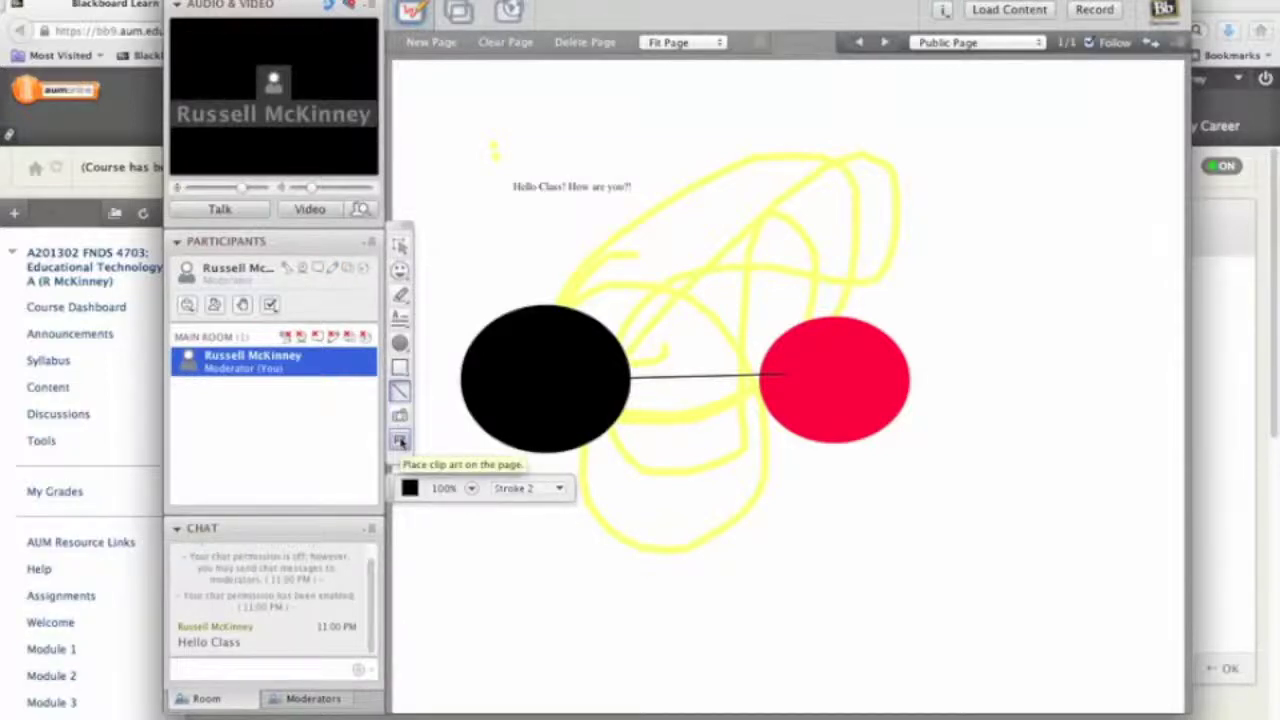
Place the United States map from the background clip art on the whiteboard page.
click(400, 441)
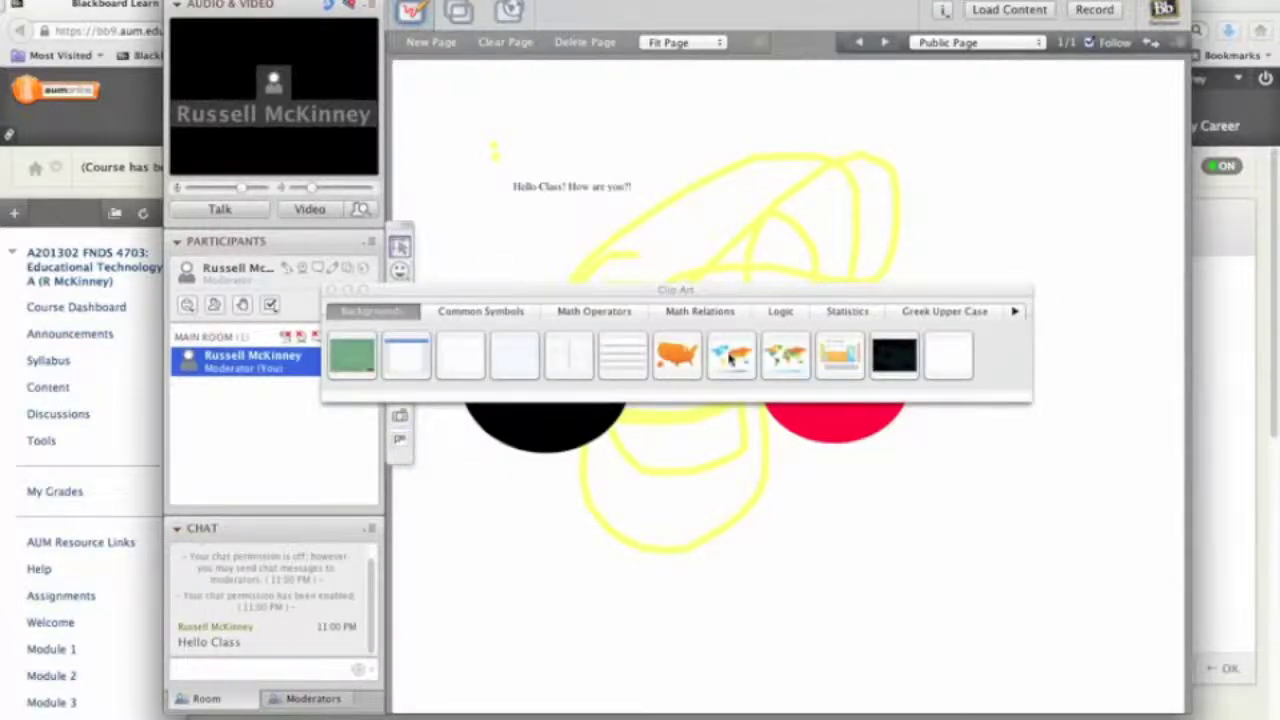
click(677, 357)
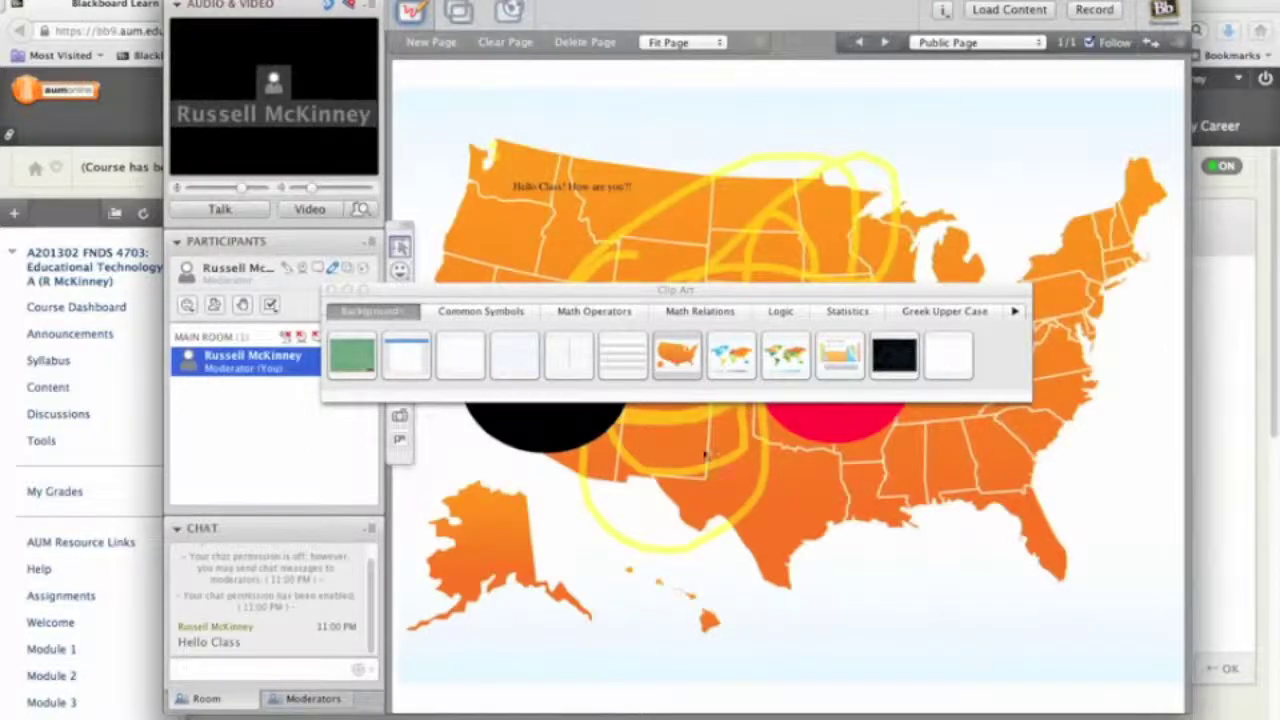
Close the clip art window and mark Alabama on the map with a small filled red ellipse.
click(331, 290)
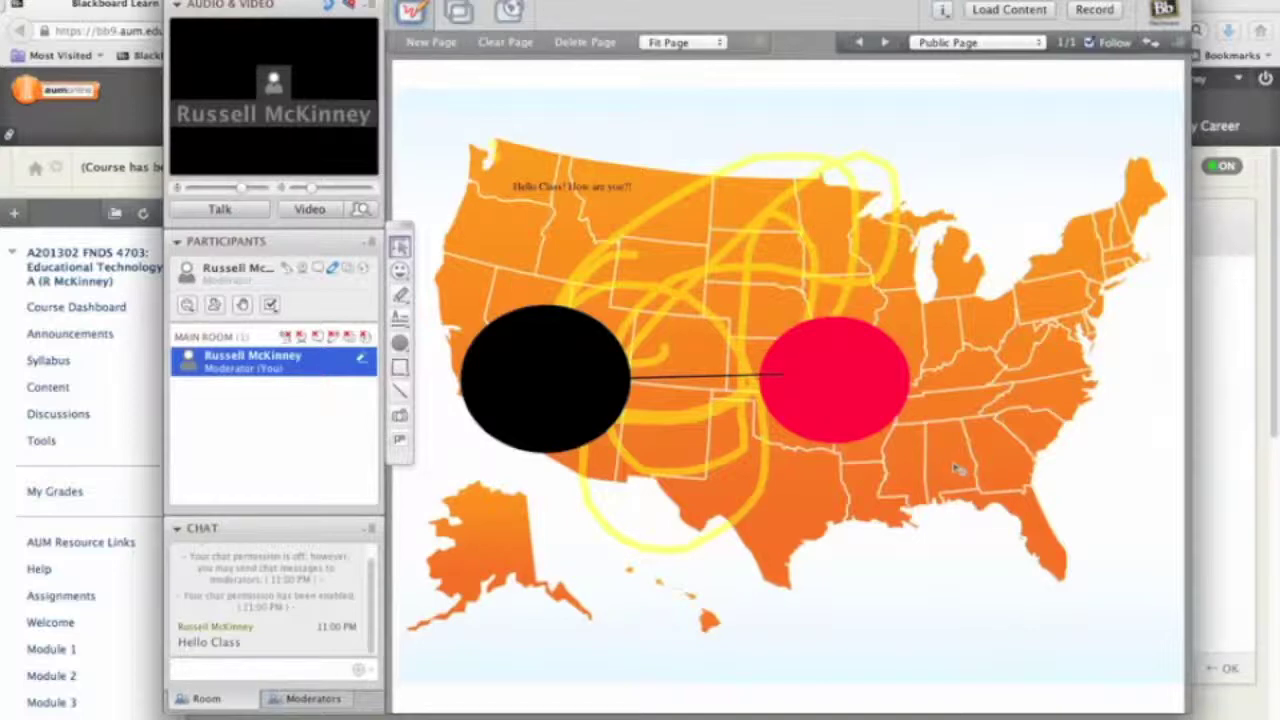
click(399, 343)
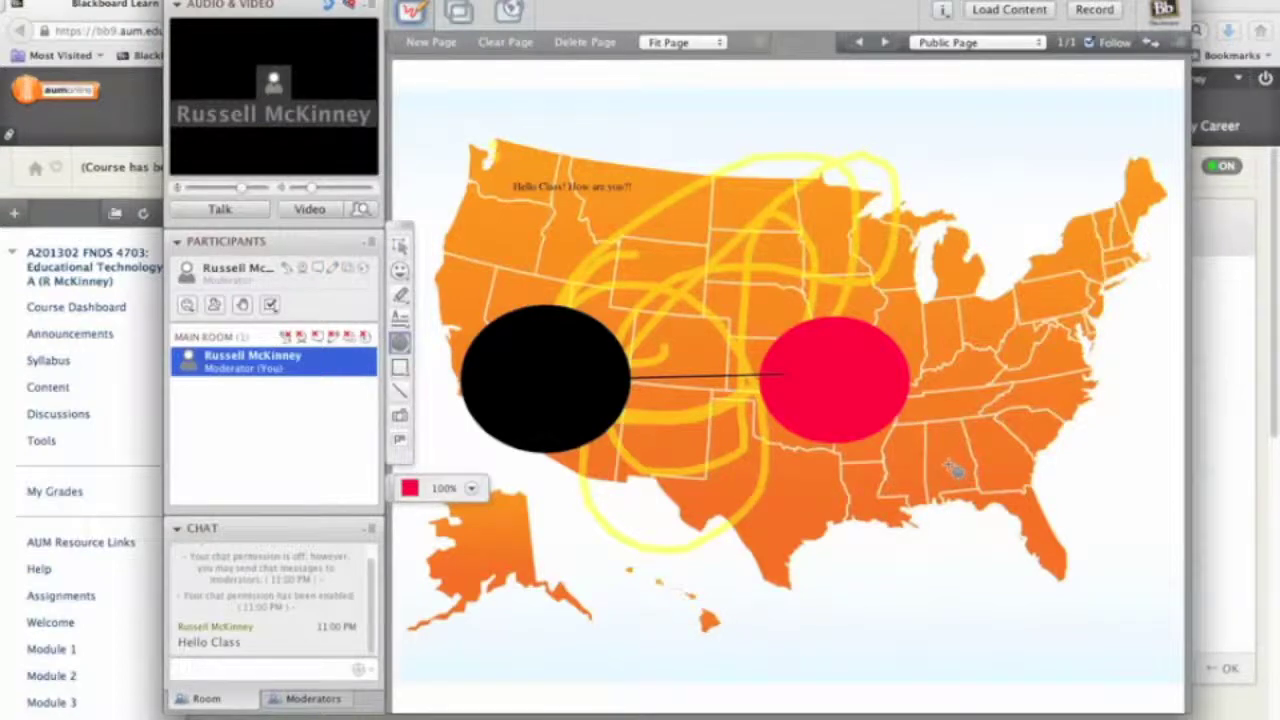
drag(952, 466, 968, 480)
Clear all foreground objects from the whiteboard page, leaving the United States map background.
click(505, 43)
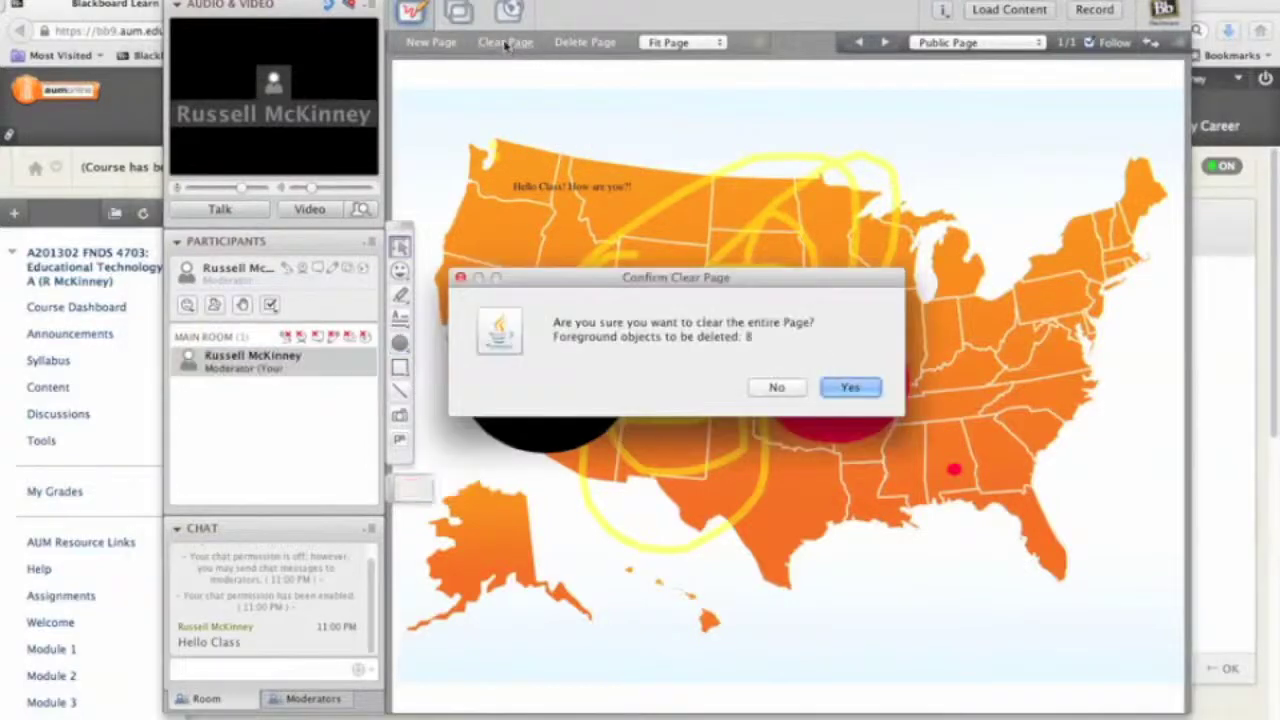
click(848, 388)
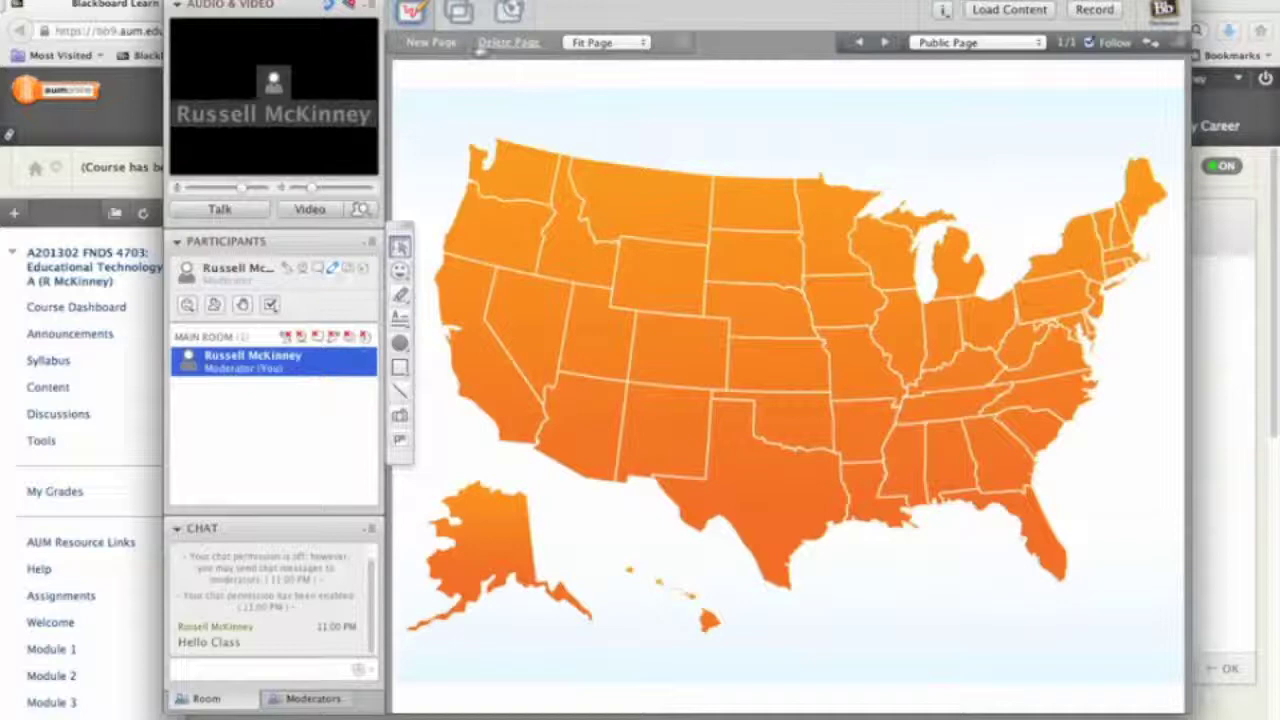
Delete the United States map page and add a new blank public page to the main room whiteboard.
click(505, 43)
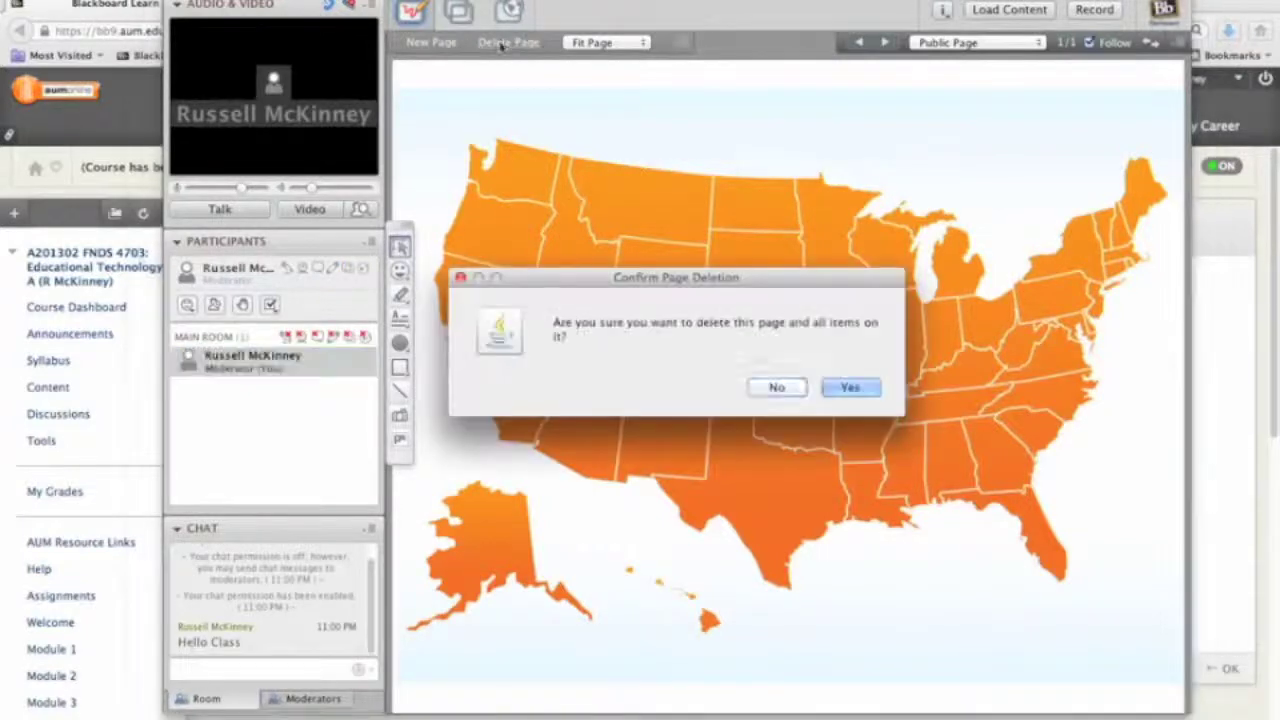
click(826, 397)
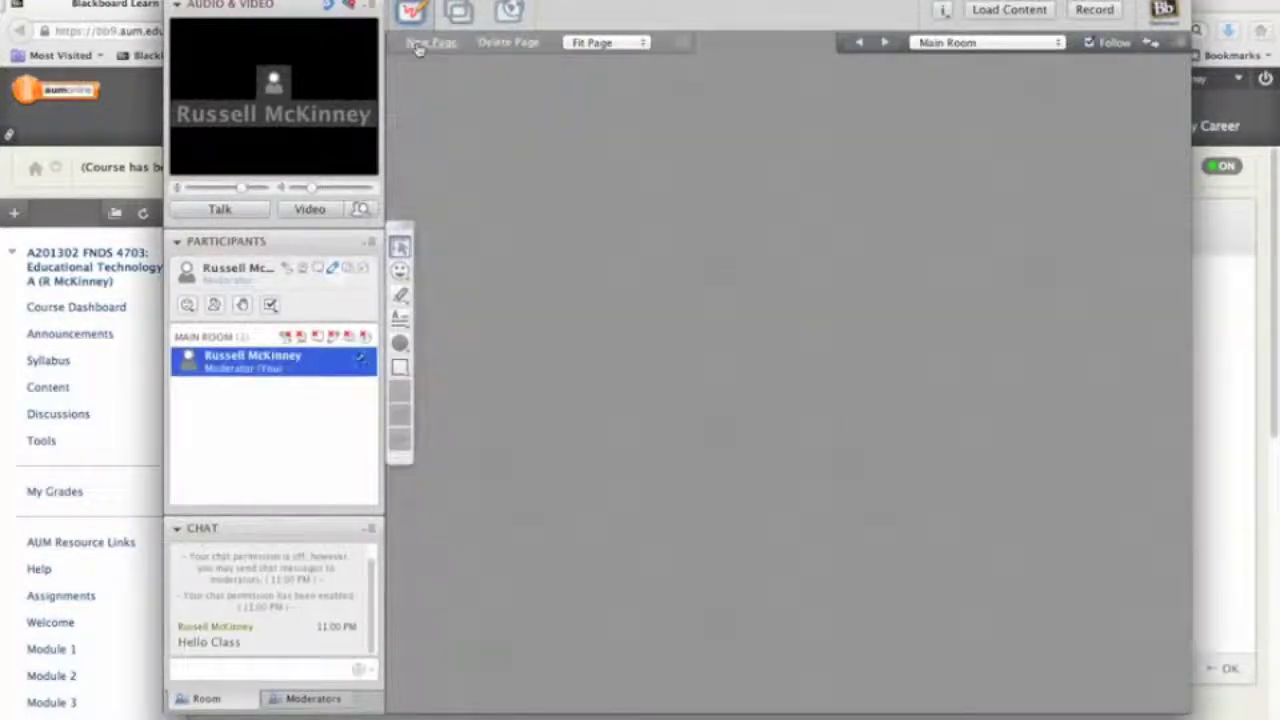
click(420, 44)
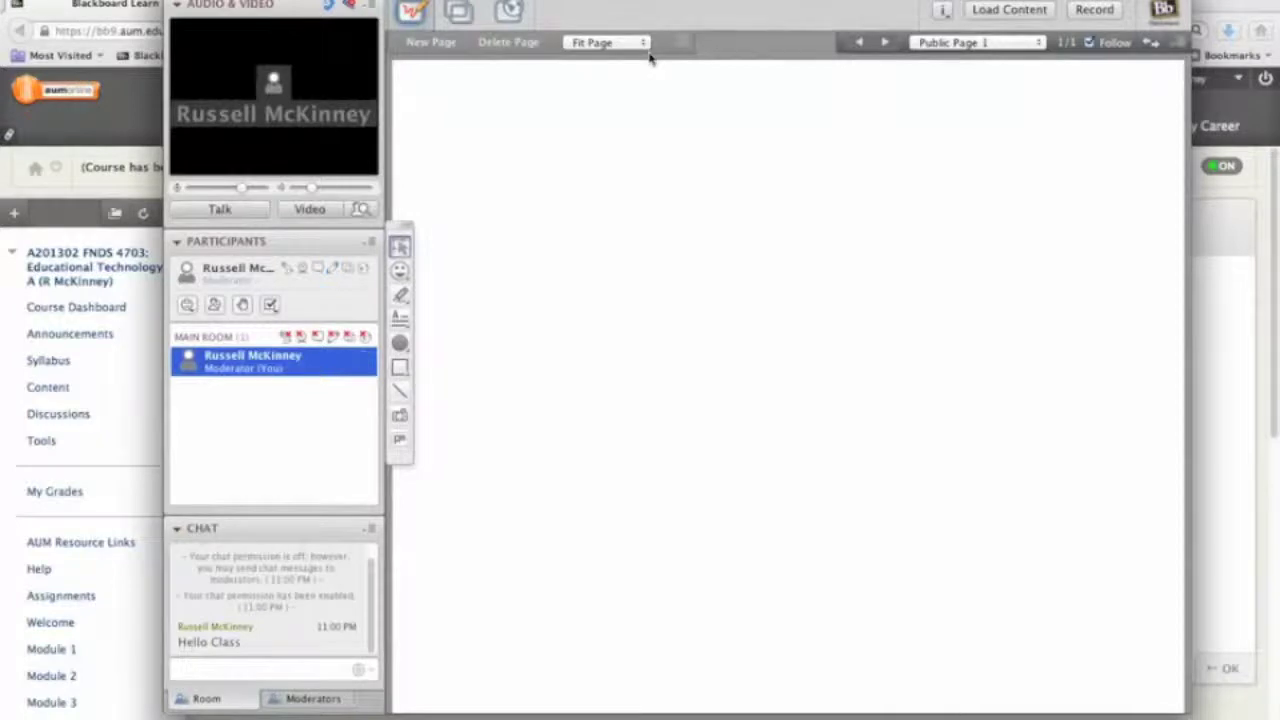
View Private Page 1 of the moderator's whiteboard work area, and return to Public Page 1.
click(1023, 42)
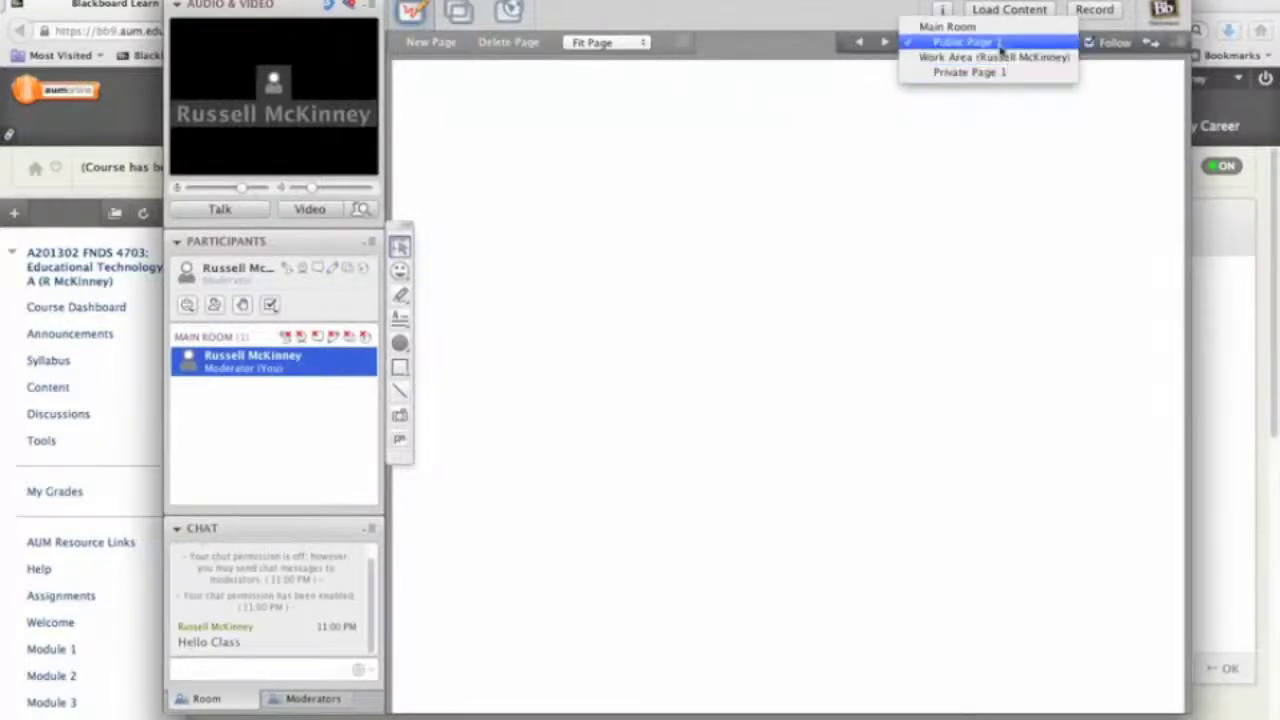
click(1000, 44)
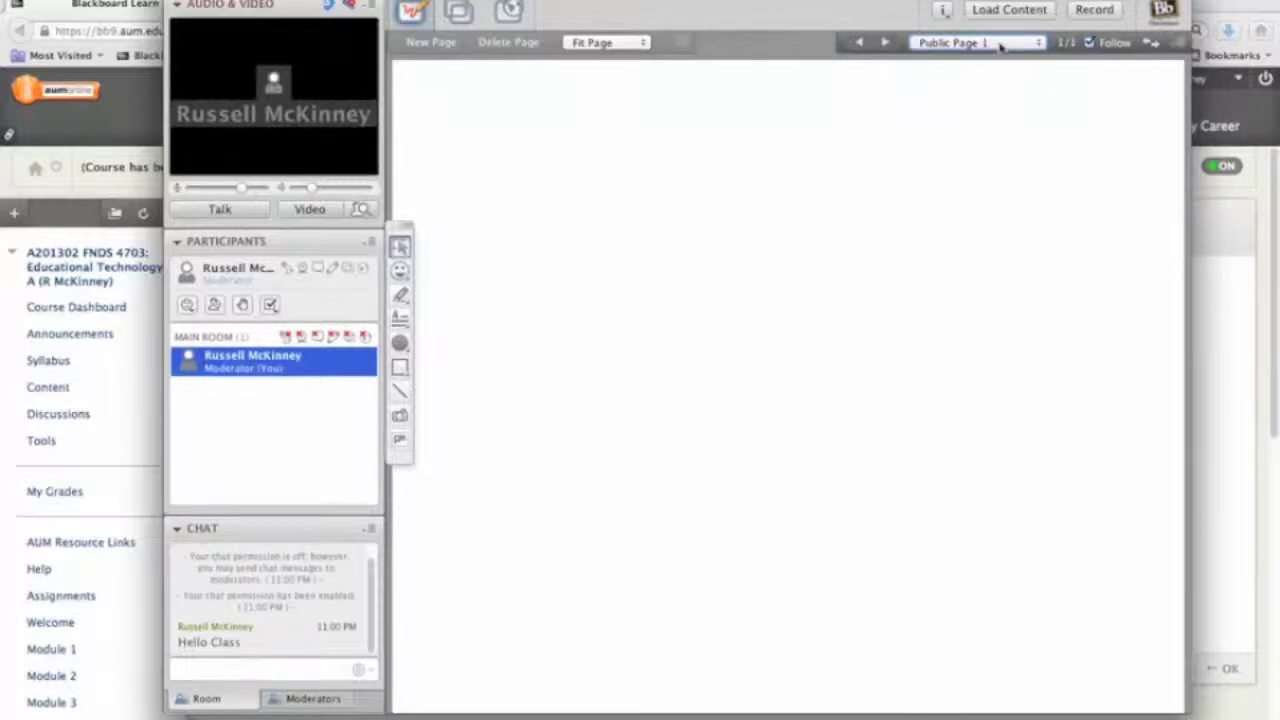
click(1000, 44)
click(992, 76)
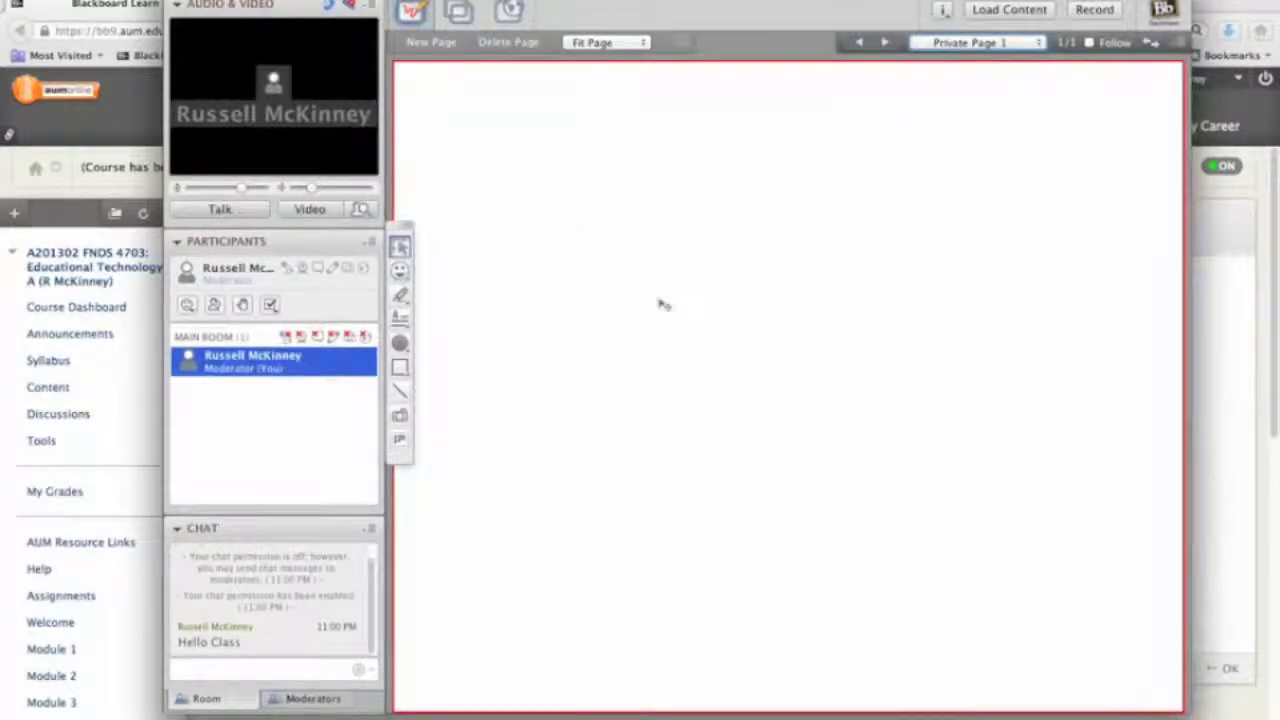
click(1038, 46)
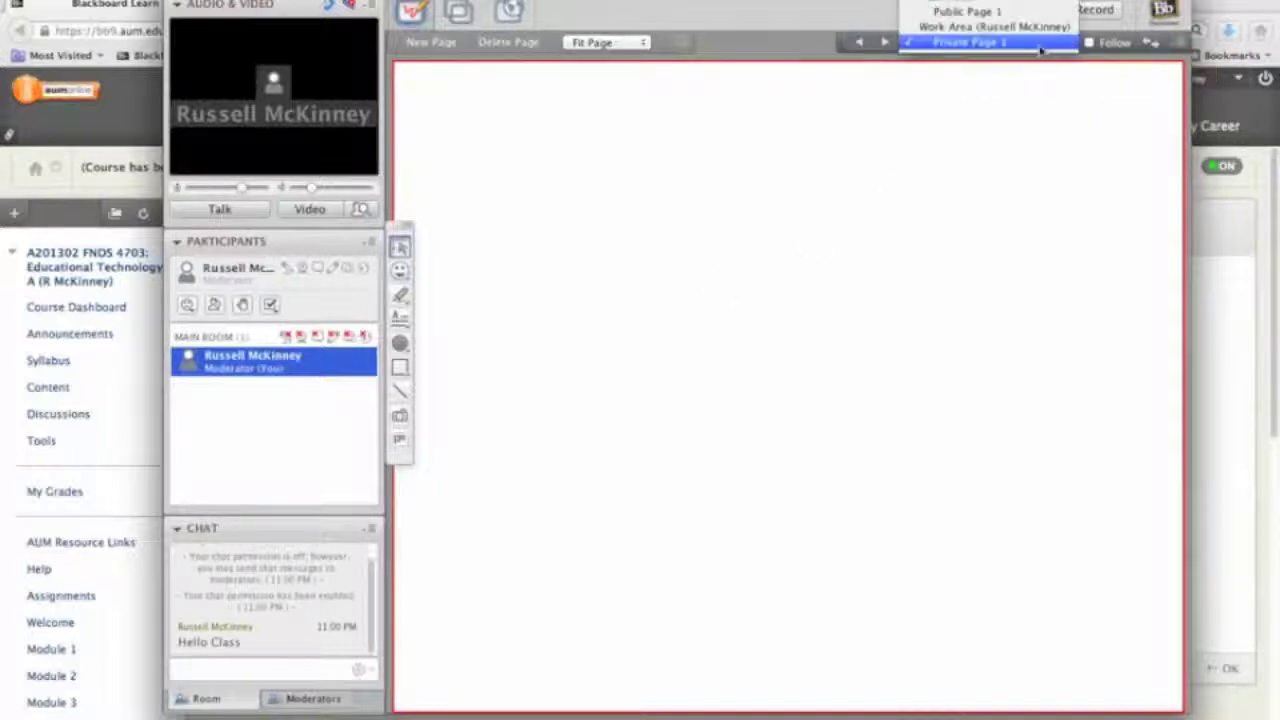
click(1000, 13)
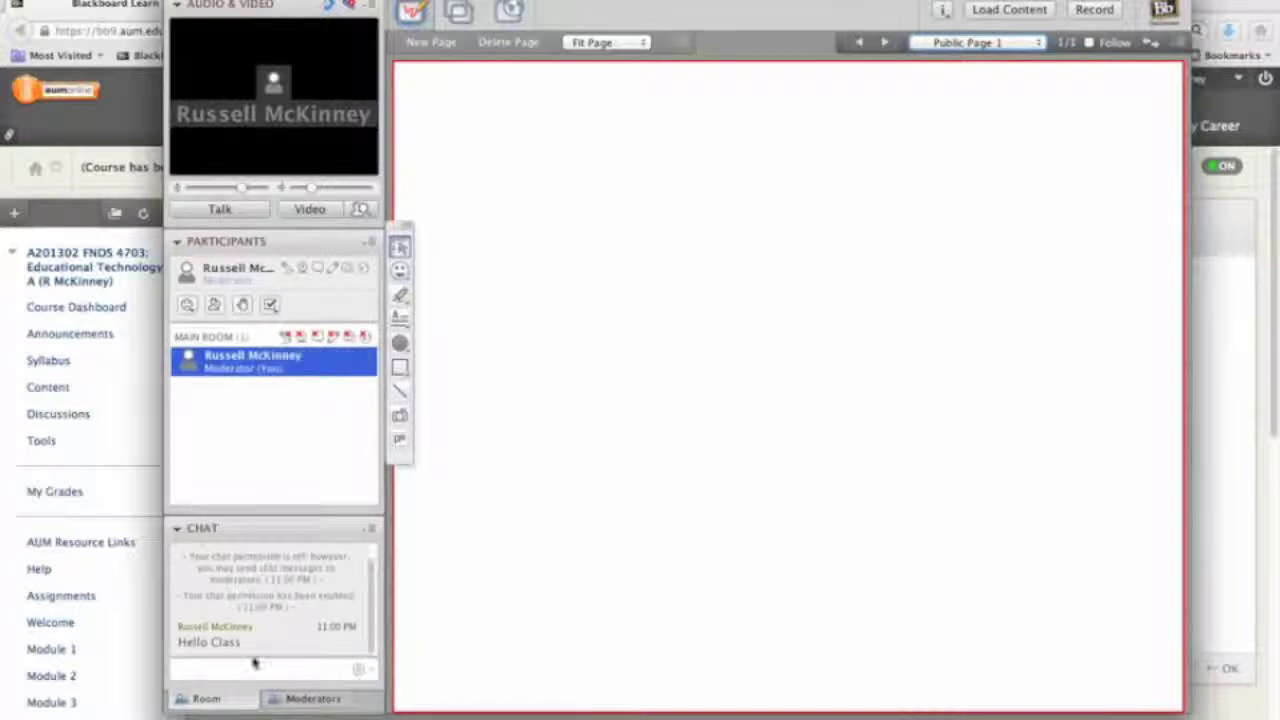
Send a red devil emoticon and a sunglasses smiley as two separate messages in the room chat.
click(358, 672)
click(294, 663)
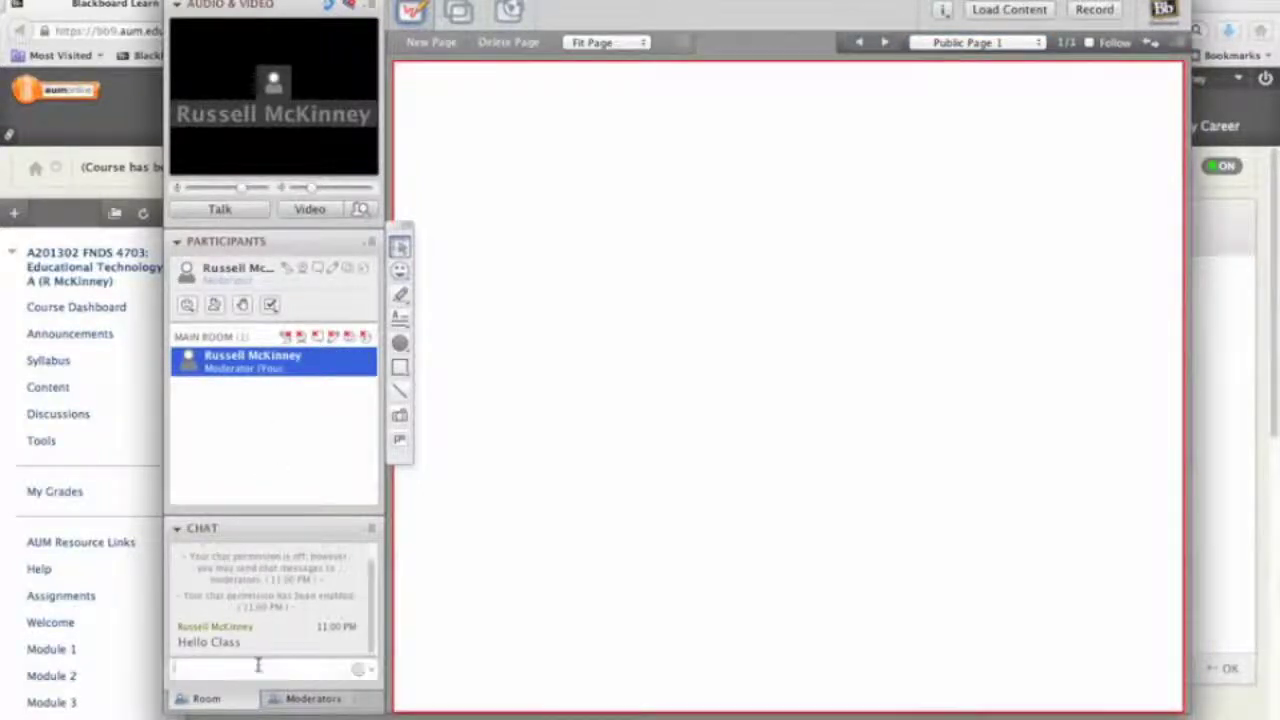
click(358, 669)
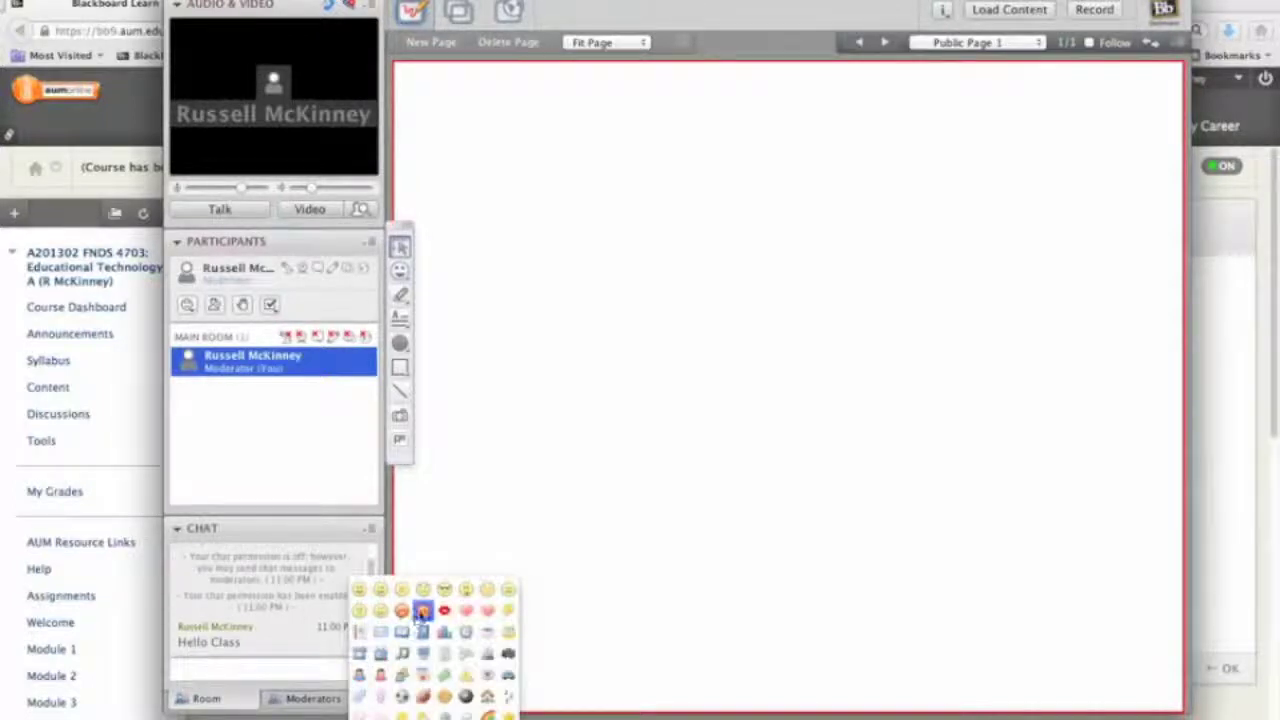
click(422, 612)
key(Return)
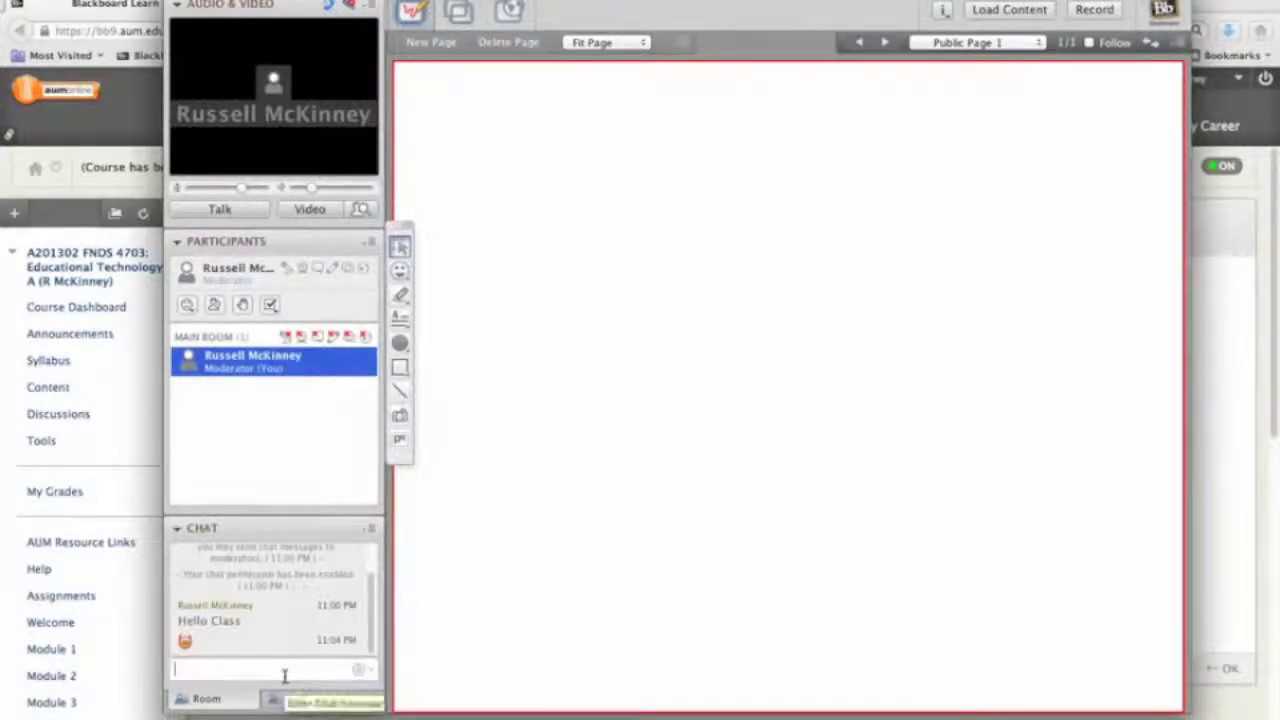
click(358, 669)
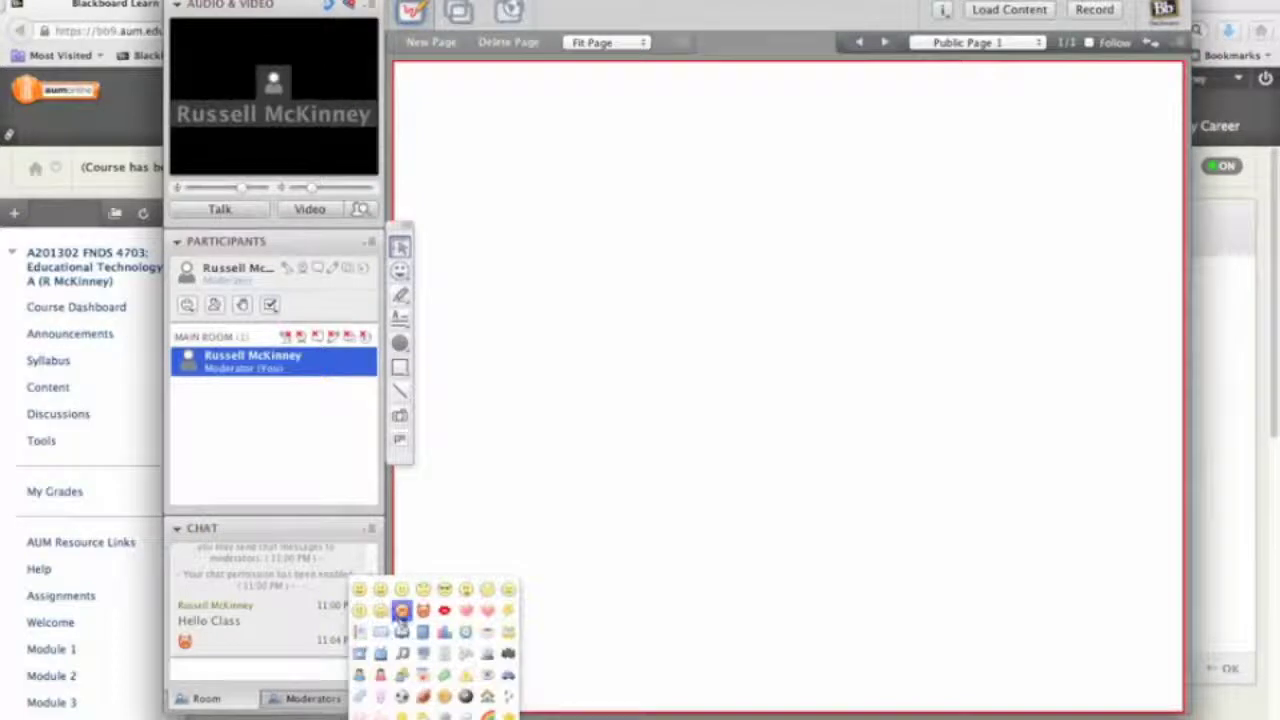
click(443, 592)
key(Return)
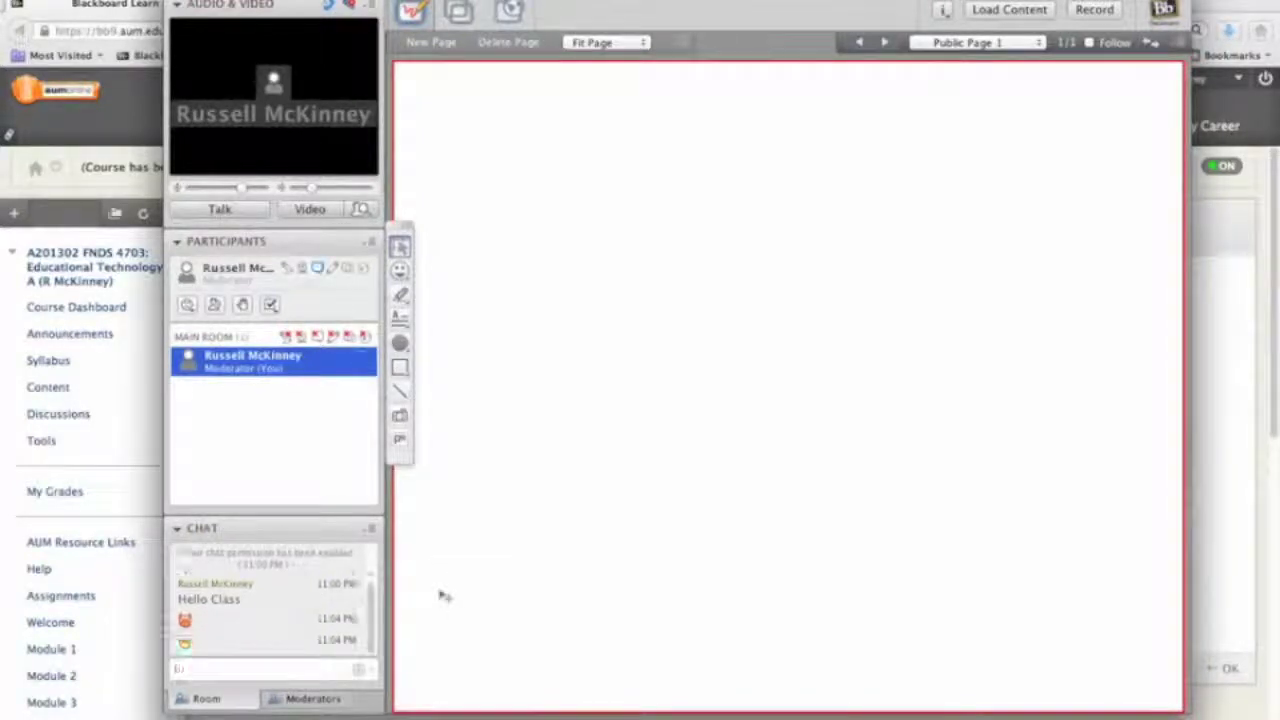
Increase the chat font size by two steps.
click(372, 530)
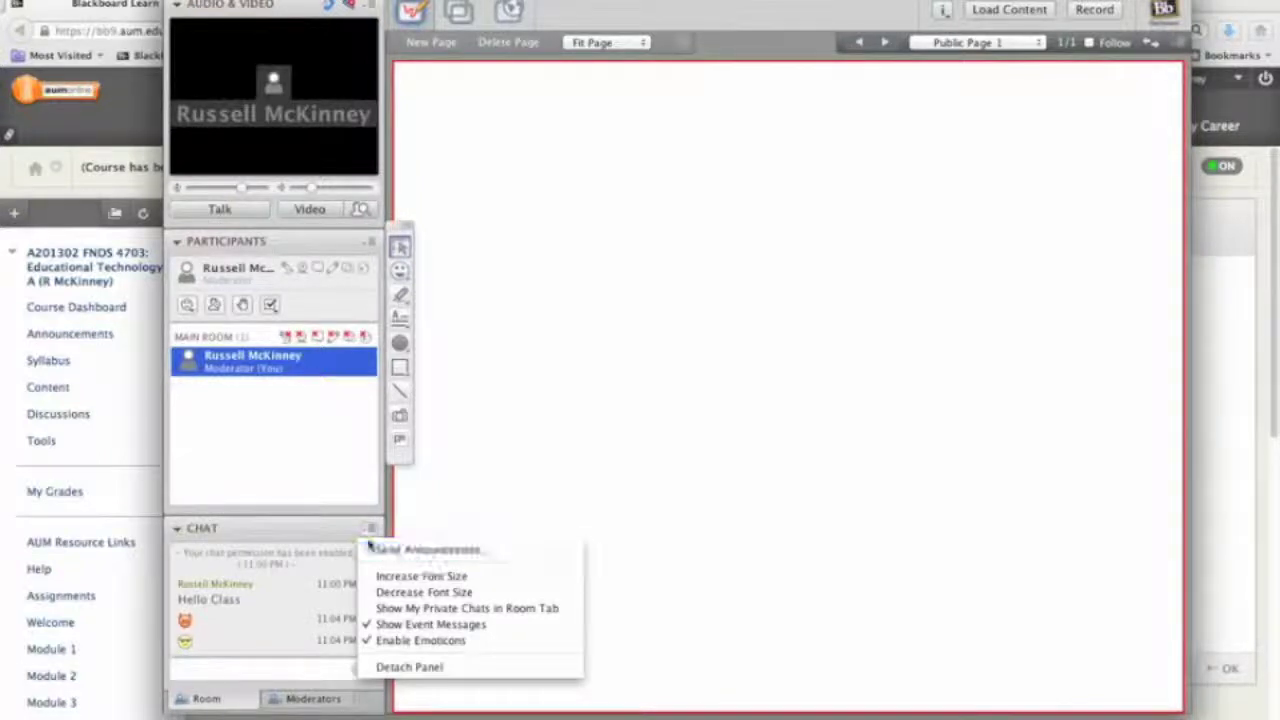
click(352, 534)
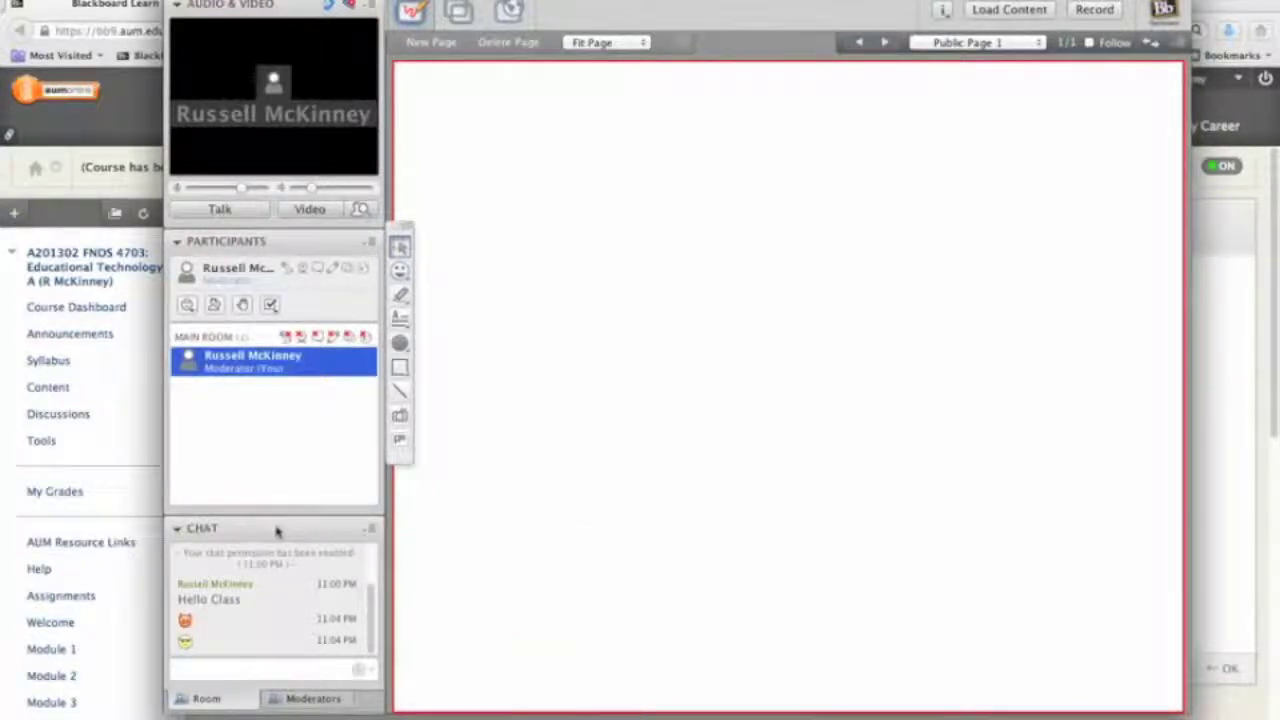
click(371, 533)
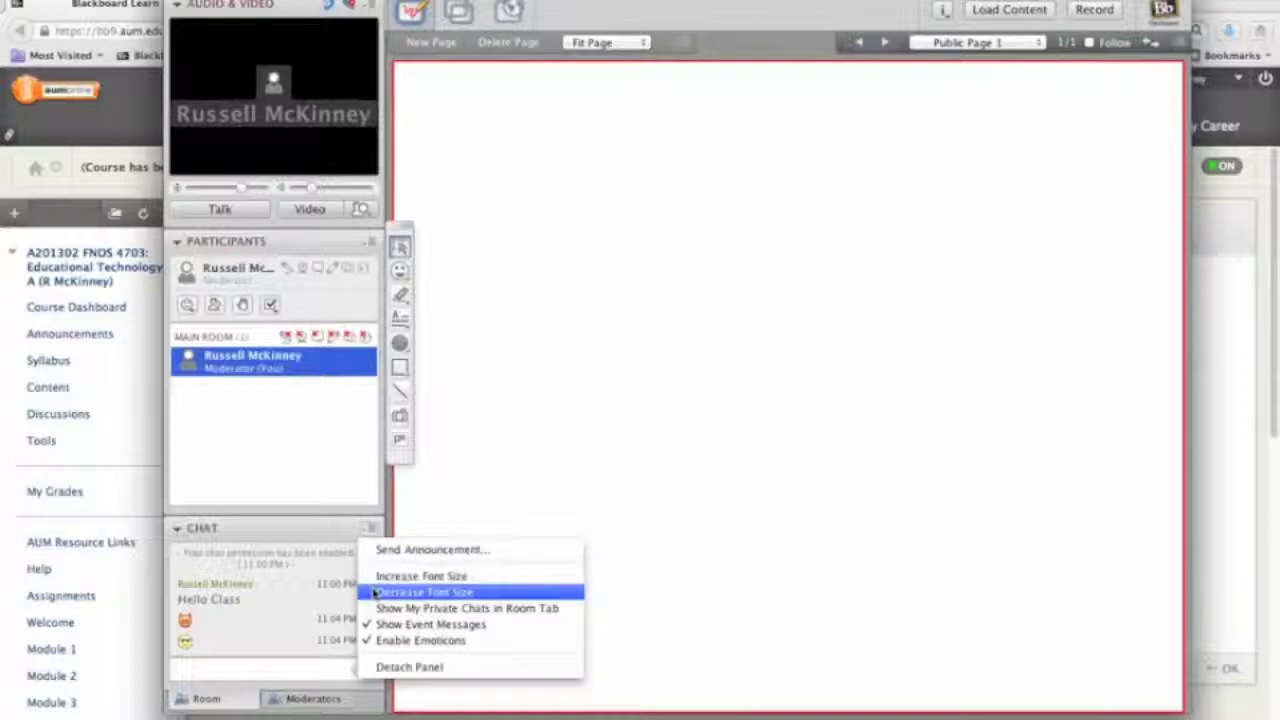
click(378, 577)
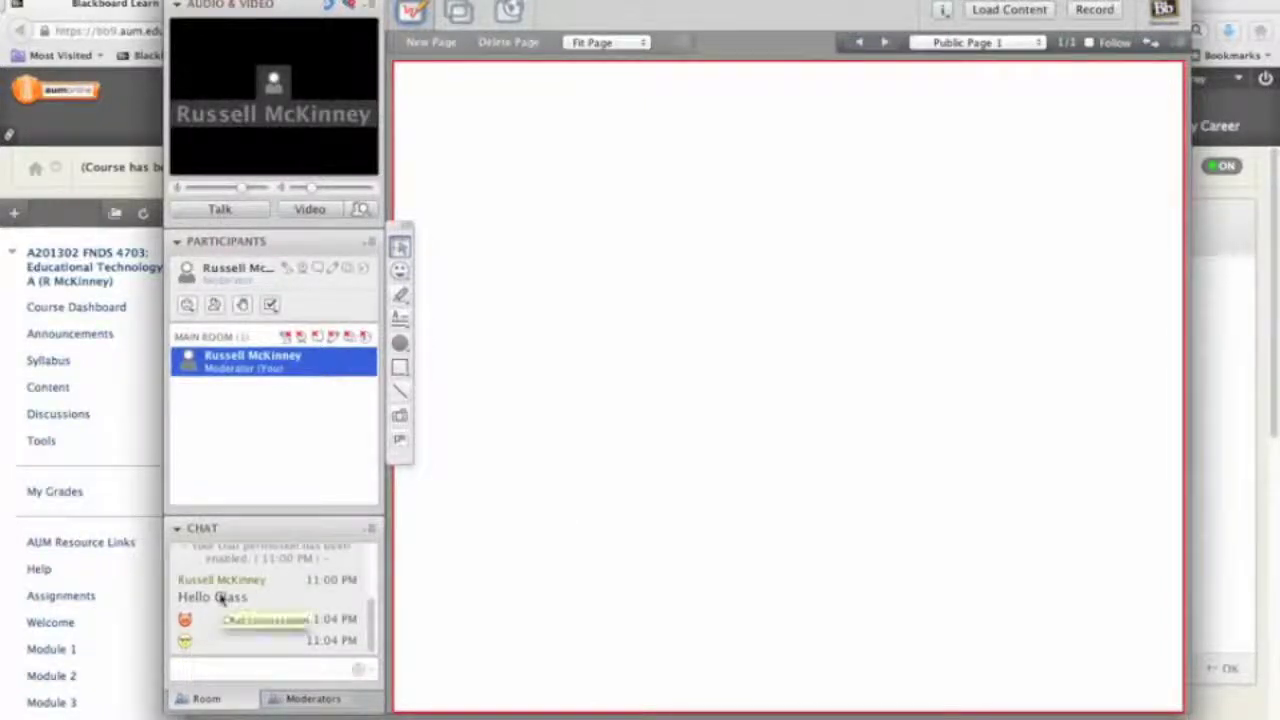
click(369, 530)
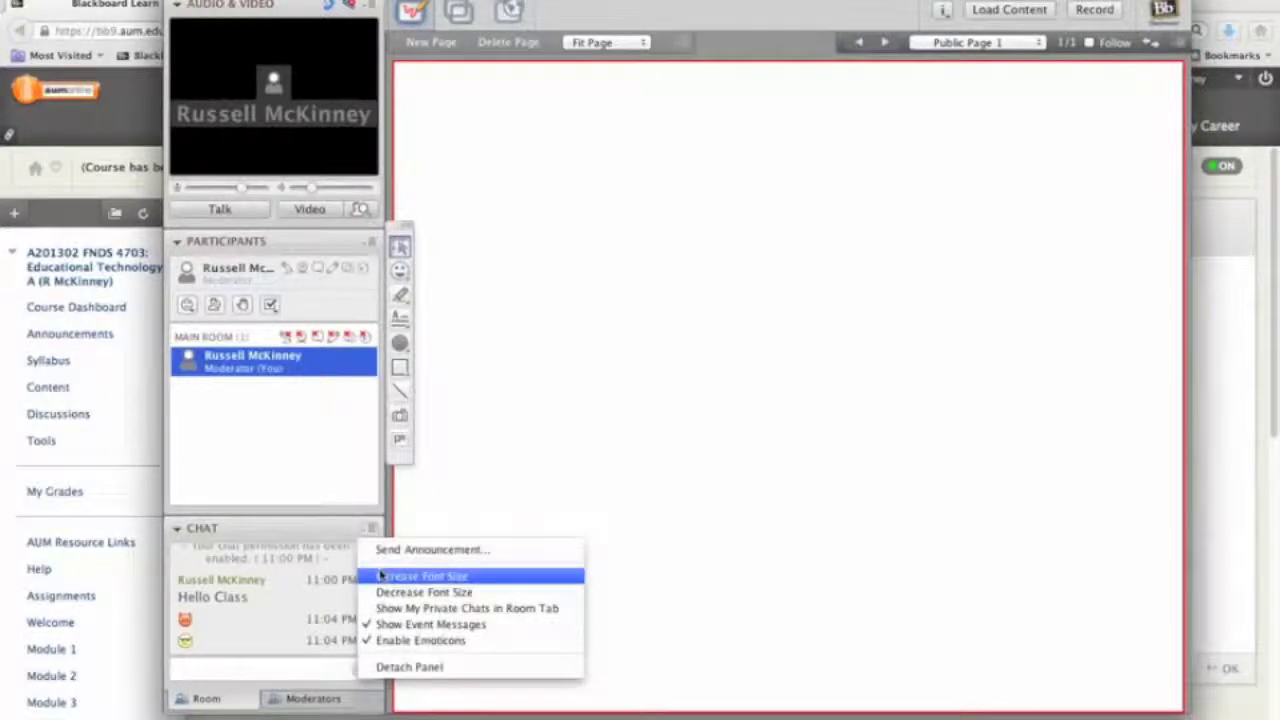
click(378, 576)
Detach the chat panel, move it over the whiteboard, and dock it back below the participants list.
click(372, 528)
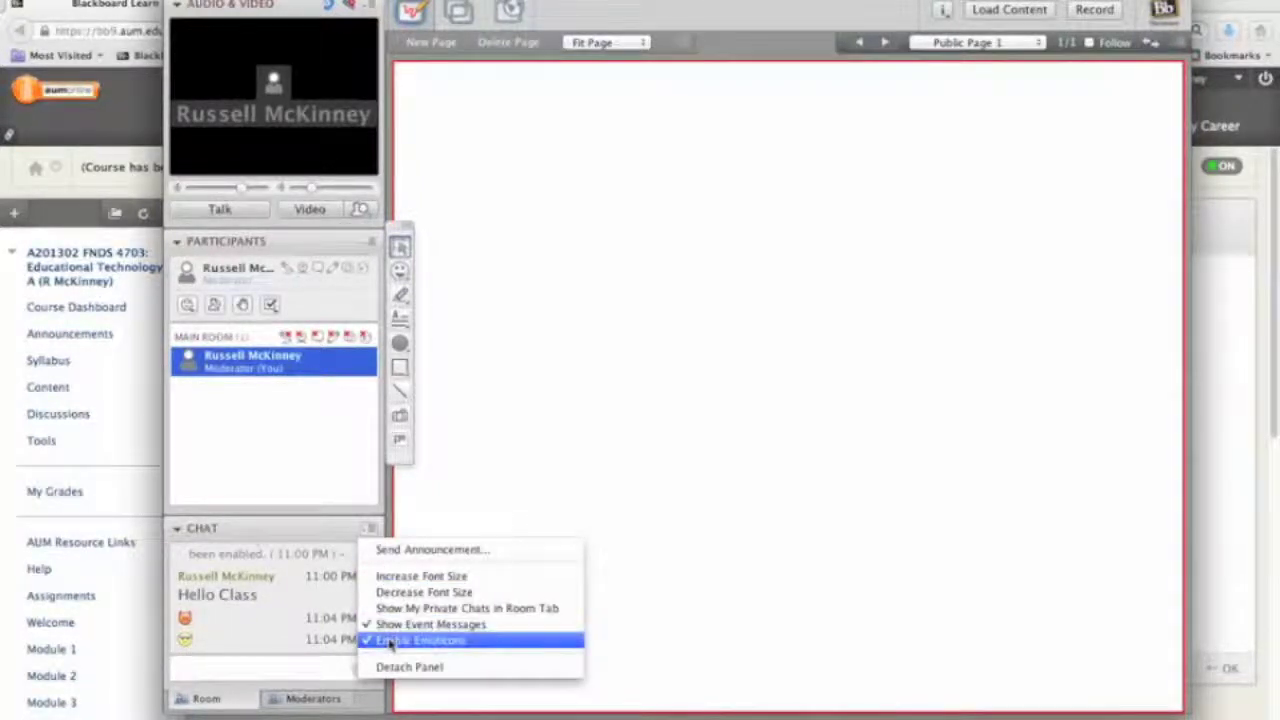
click(405, 666)
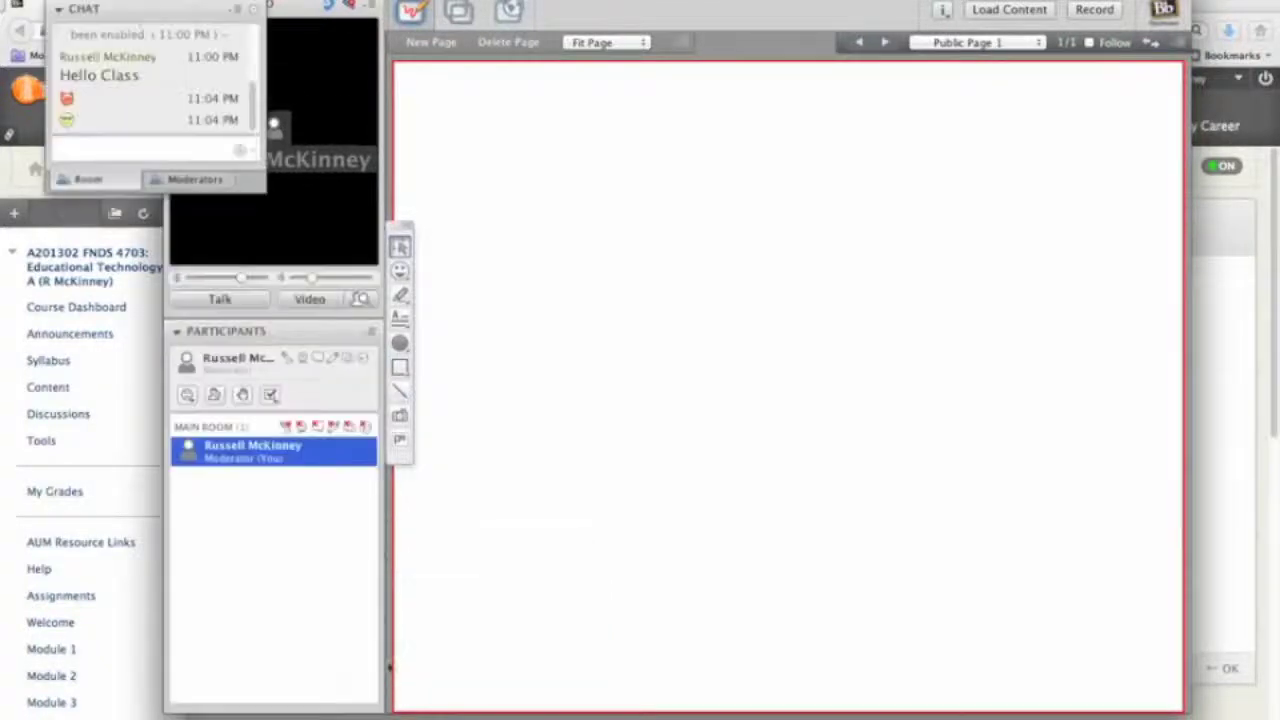
drag(120, 15, 693, 76)
mouse_move(693, 75)
mouse_down()
mouse_move(654, 149)
mouse_move(263, 434)
mouse_move(217, 531)
mouse_move(239, 532)
mouse_up()
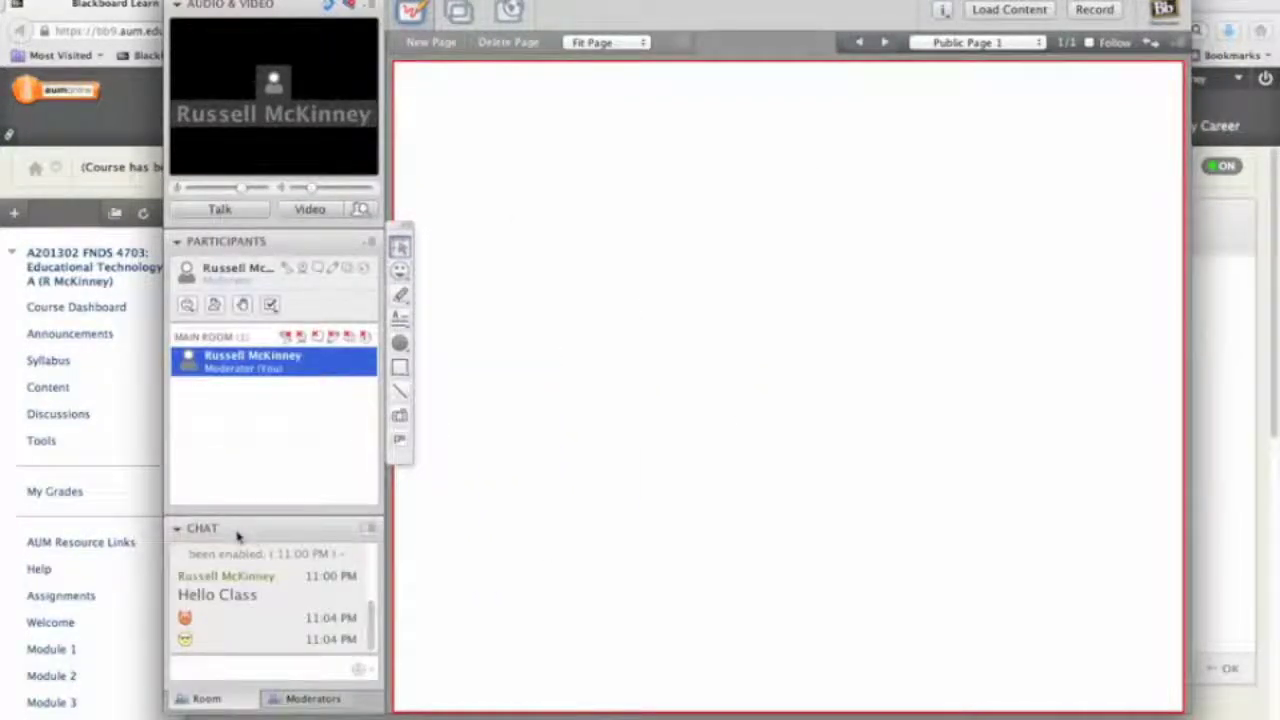
click(368, 244)
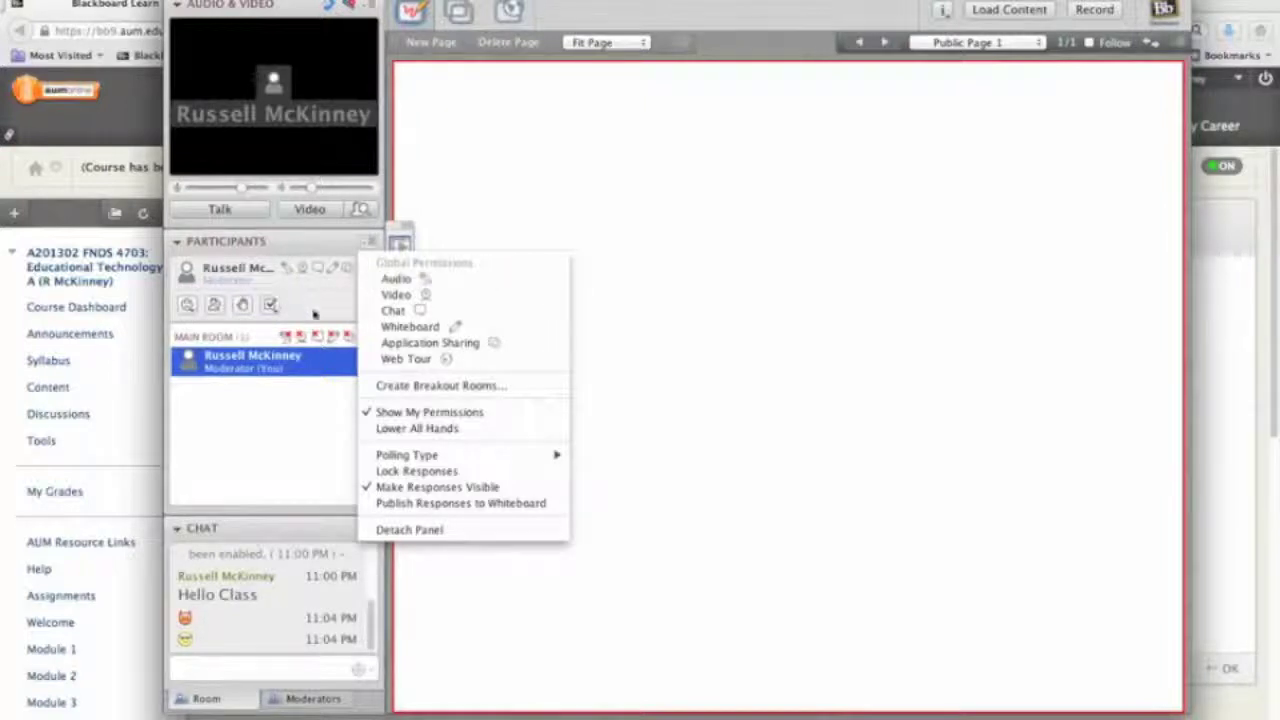
click(370, 246)
click(187, 305)
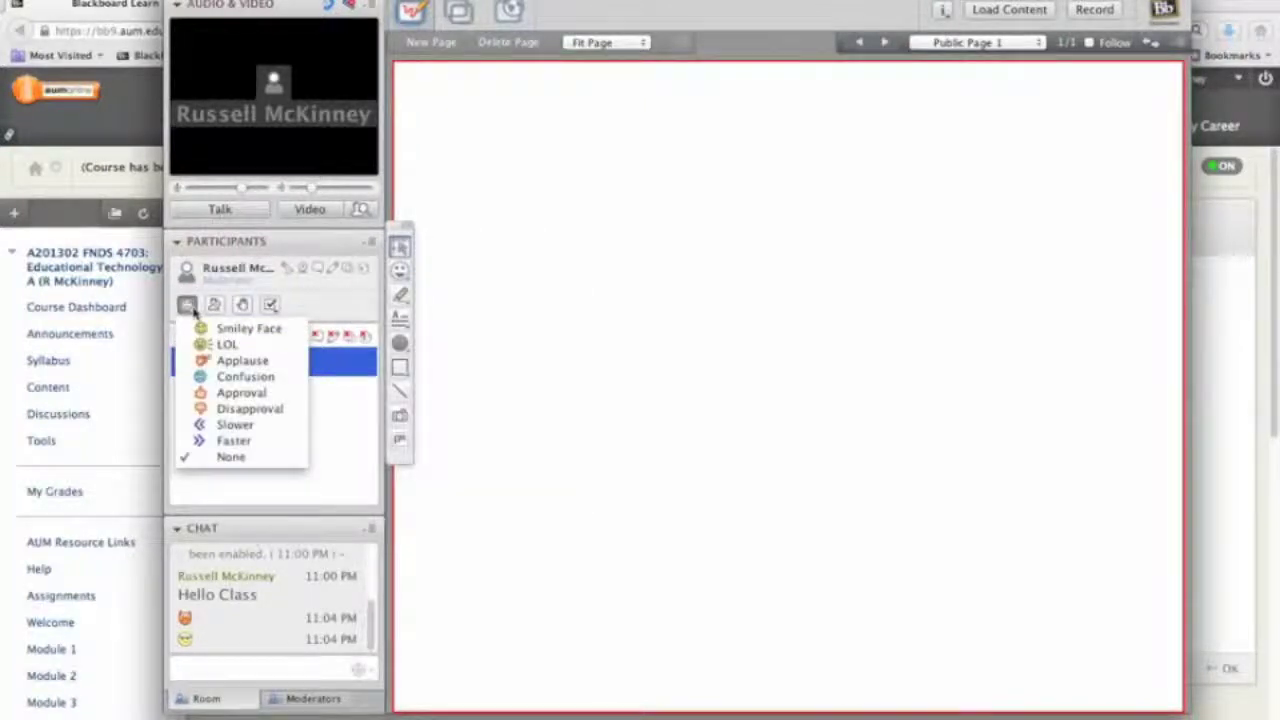
click(207, 427)
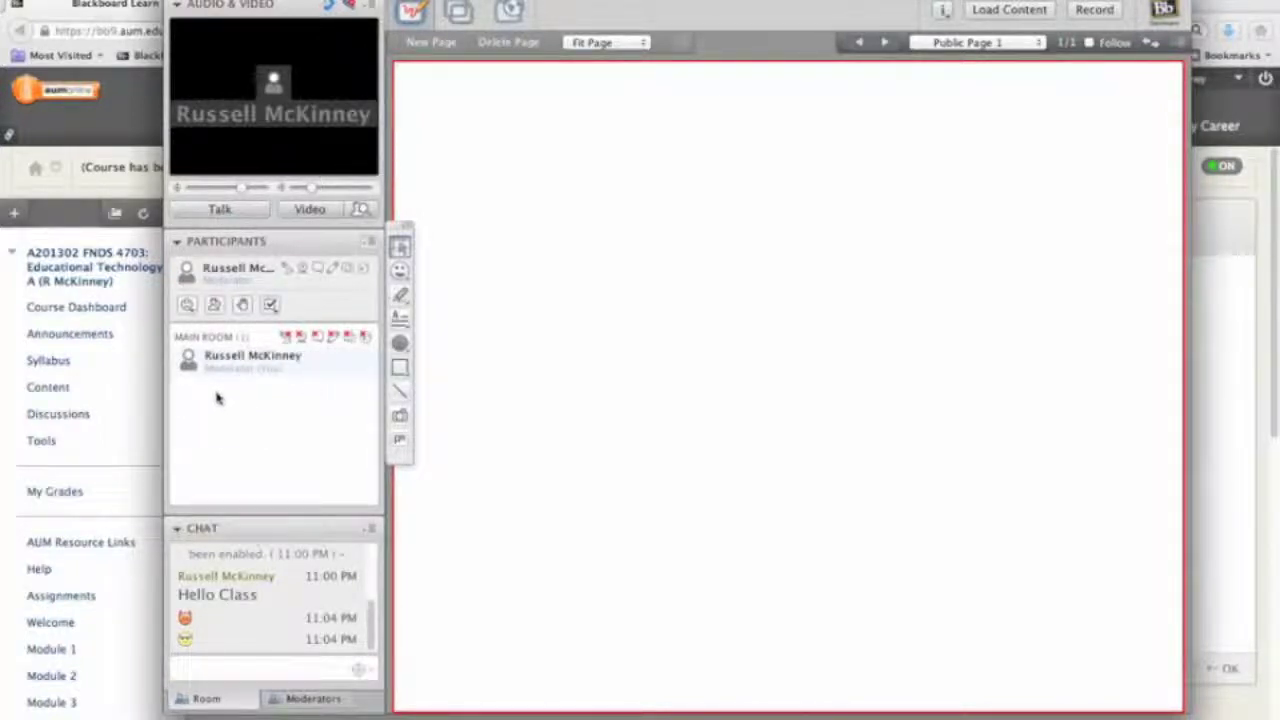
Raise the moderator's hand, show the Applause reaction, and lower the hand again.
click(243, 307)
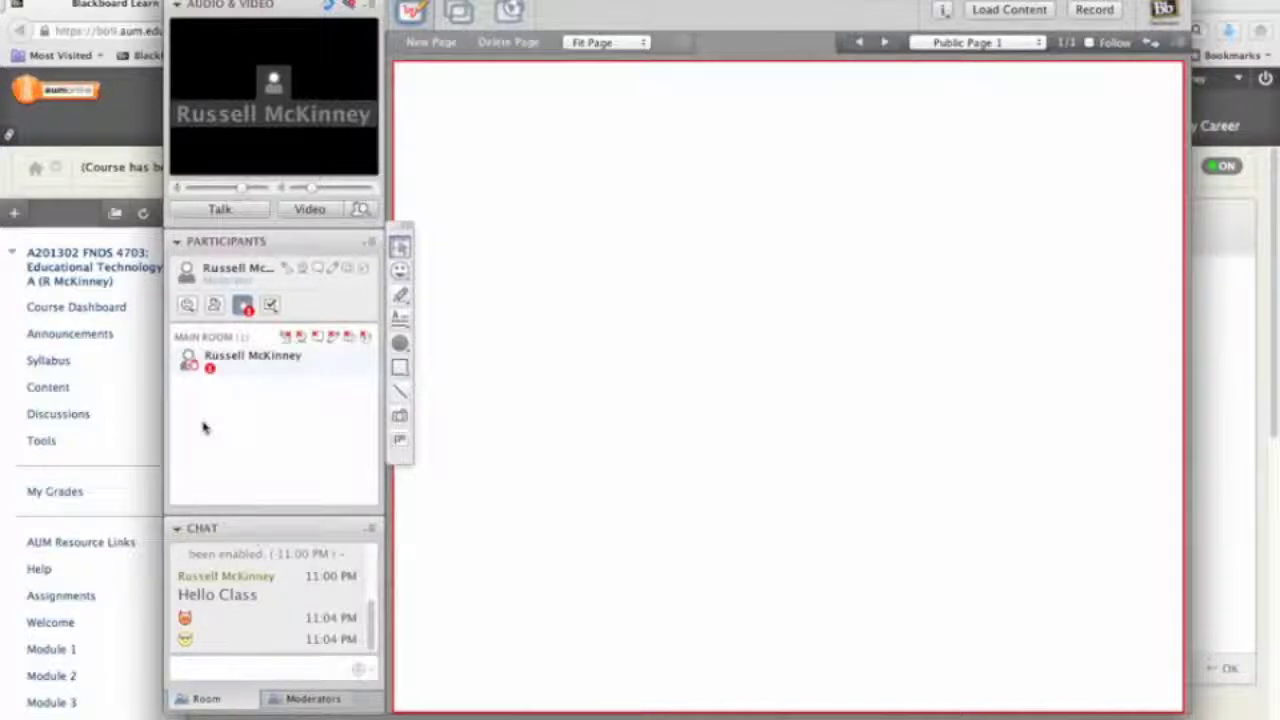
click(189, 310)
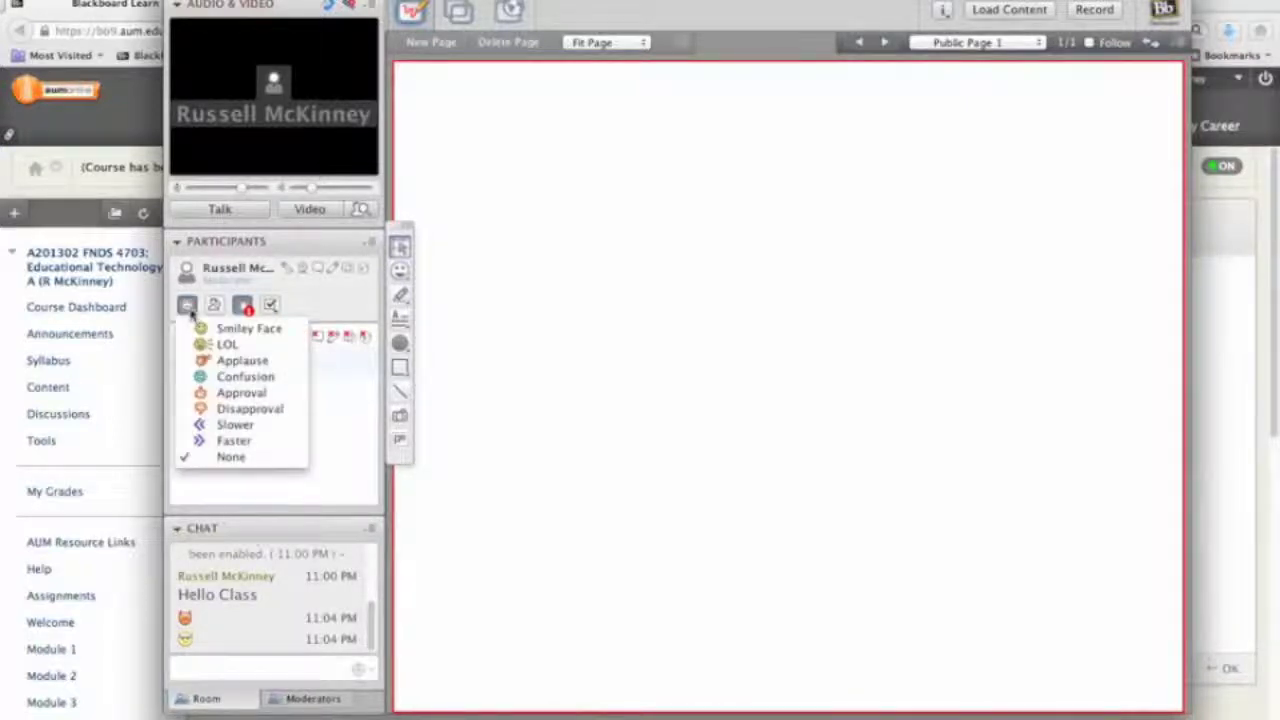
click(200, 362)
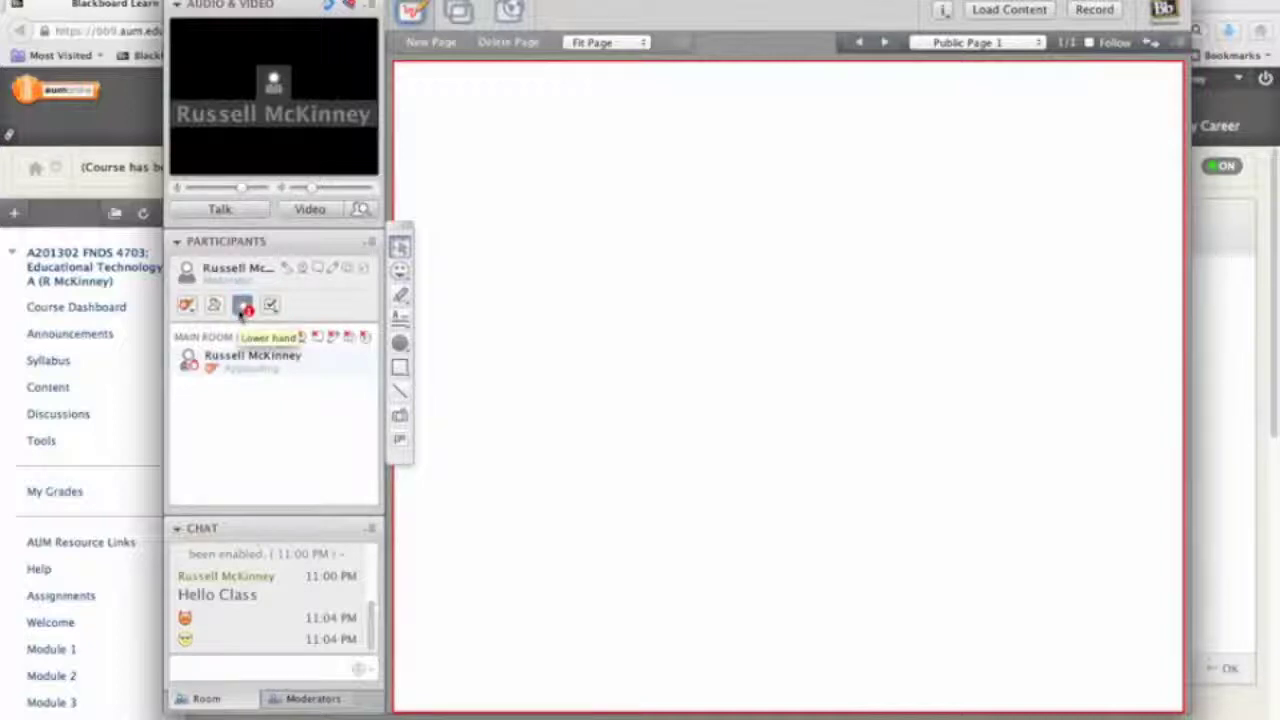
click(242, 308)
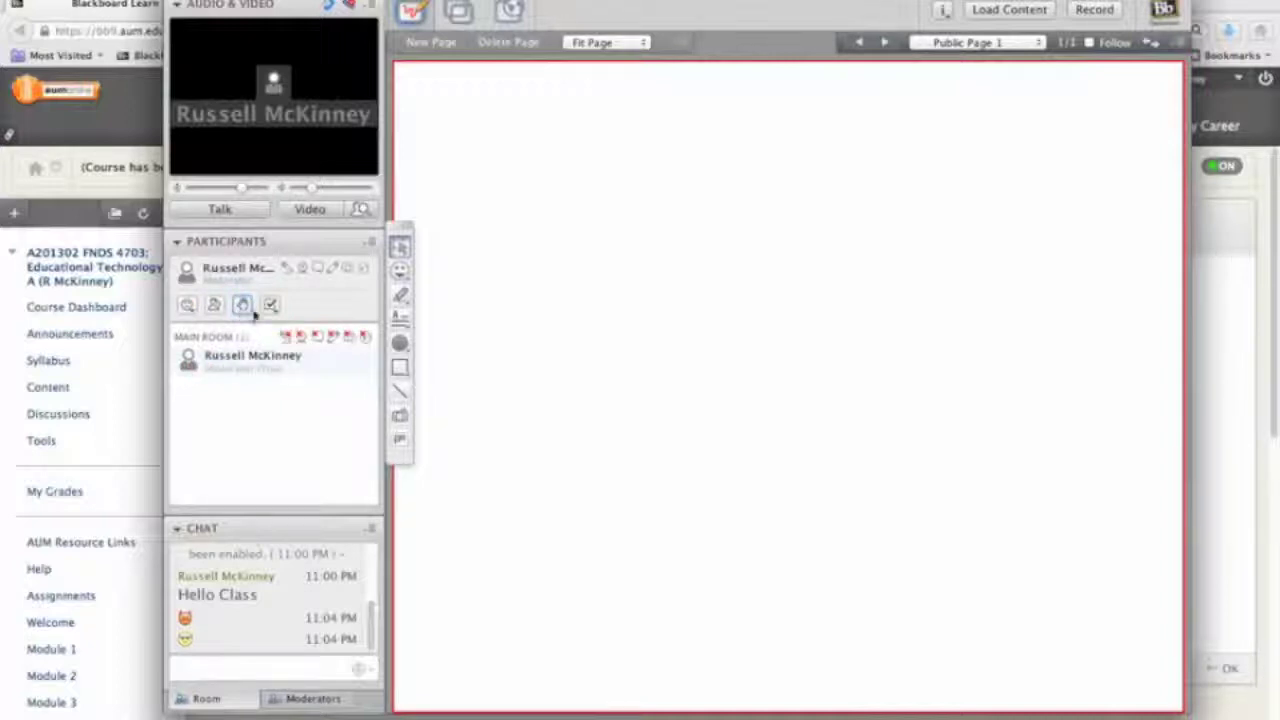
Answer the poll with Yes, change the response to No, and reset it to None.
click(270, 305)
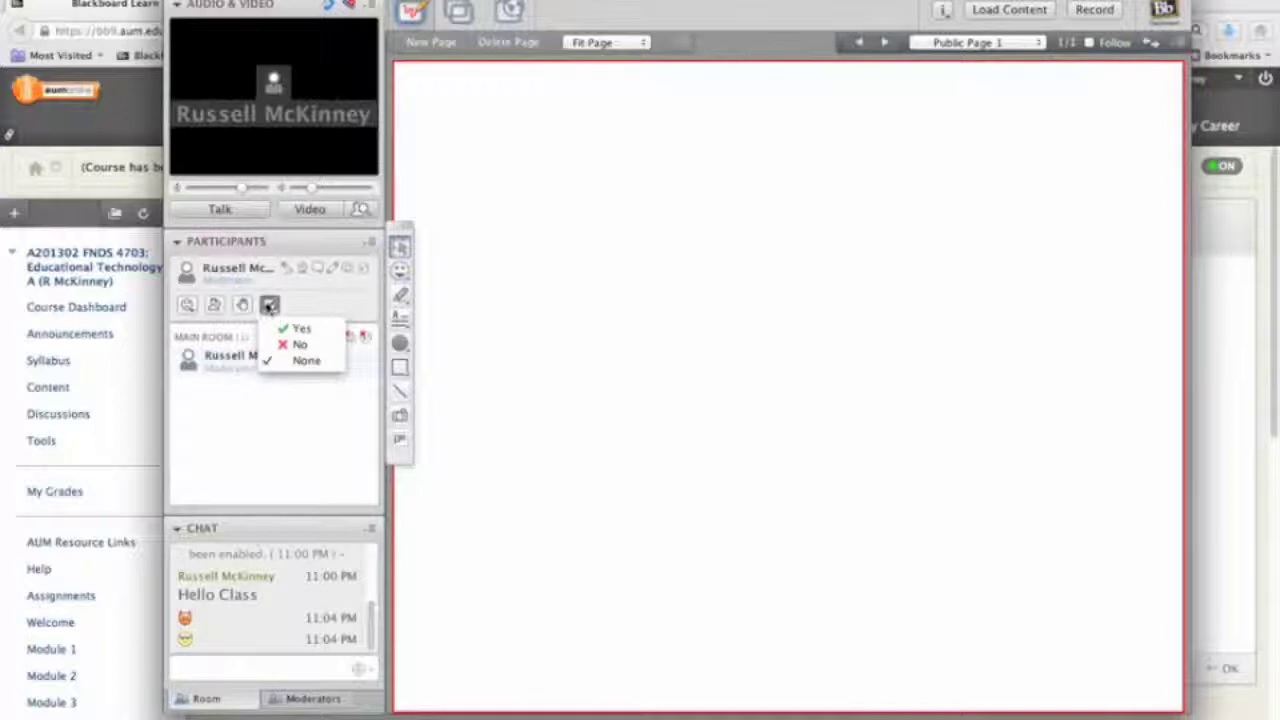
click(276, 329)
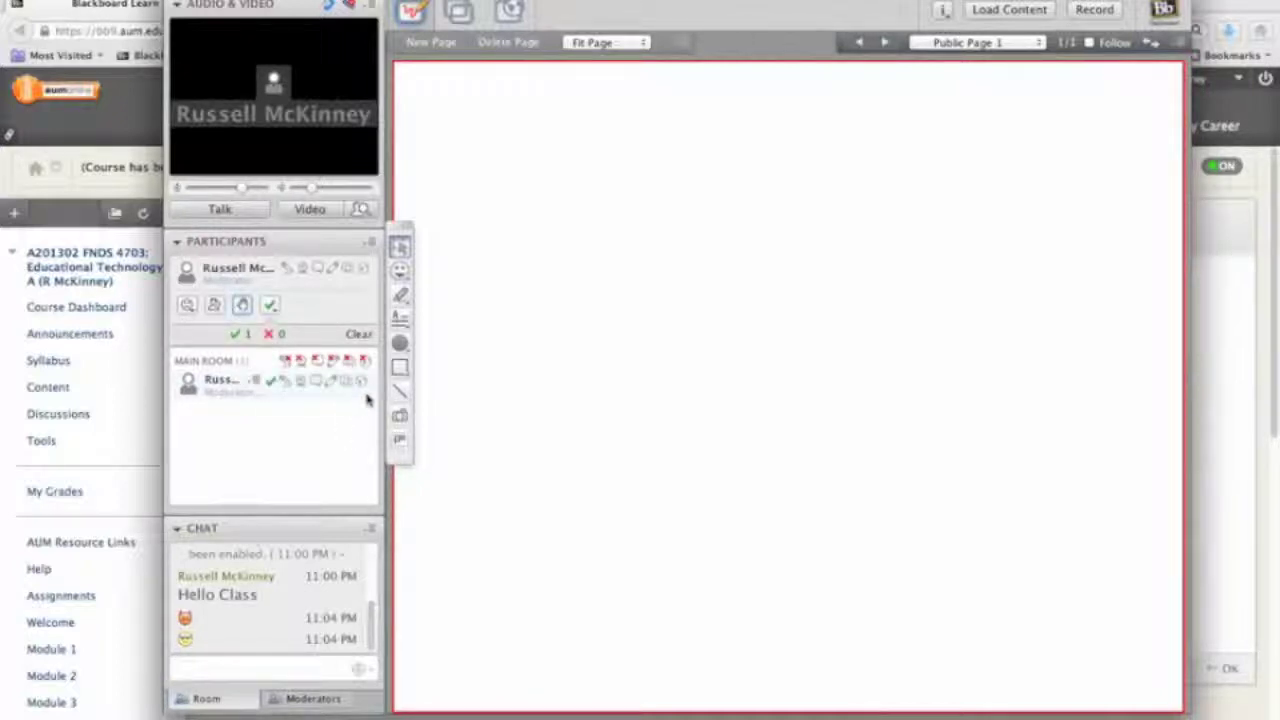
click(269, 308)
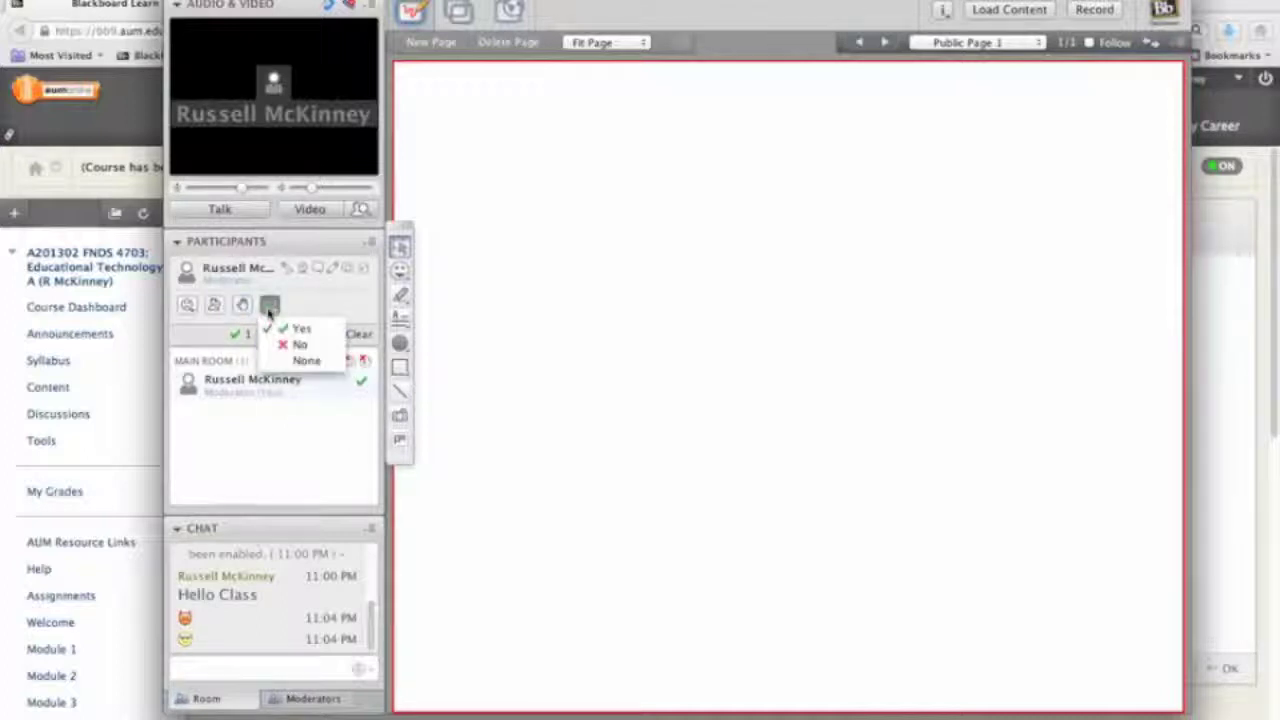
click(290, 343)
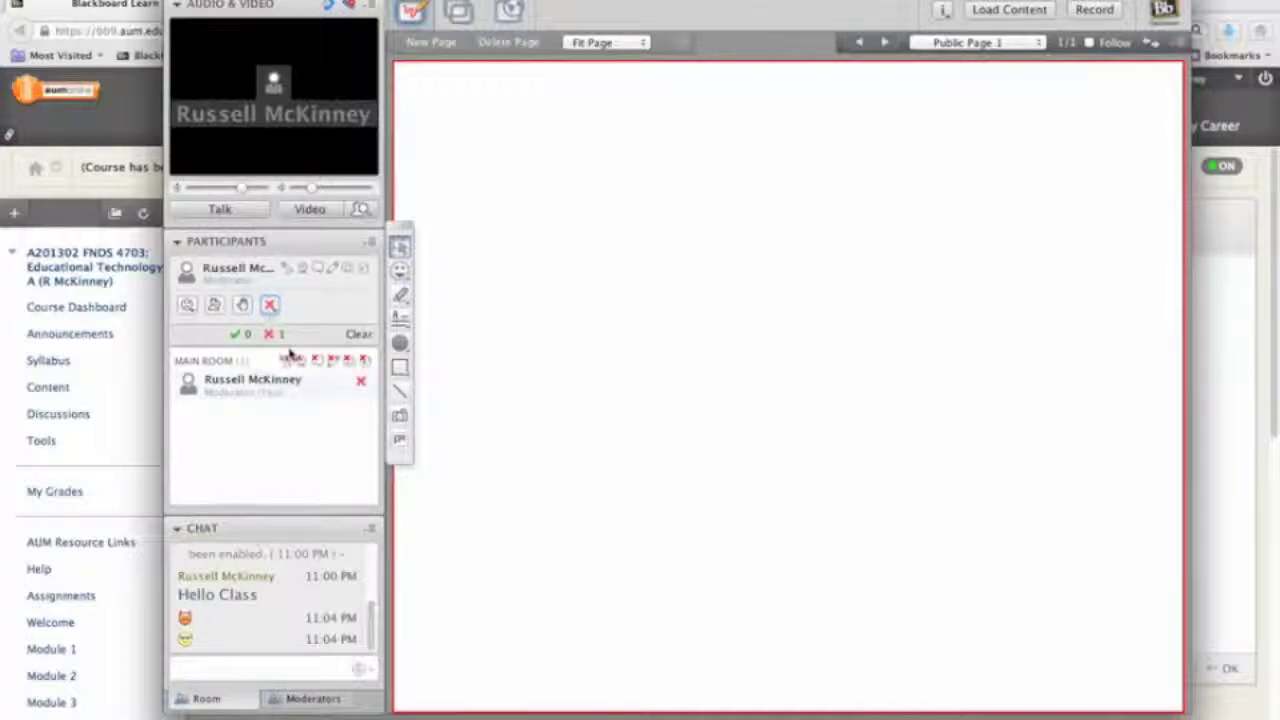
click(269, 305)
click(279, 361)
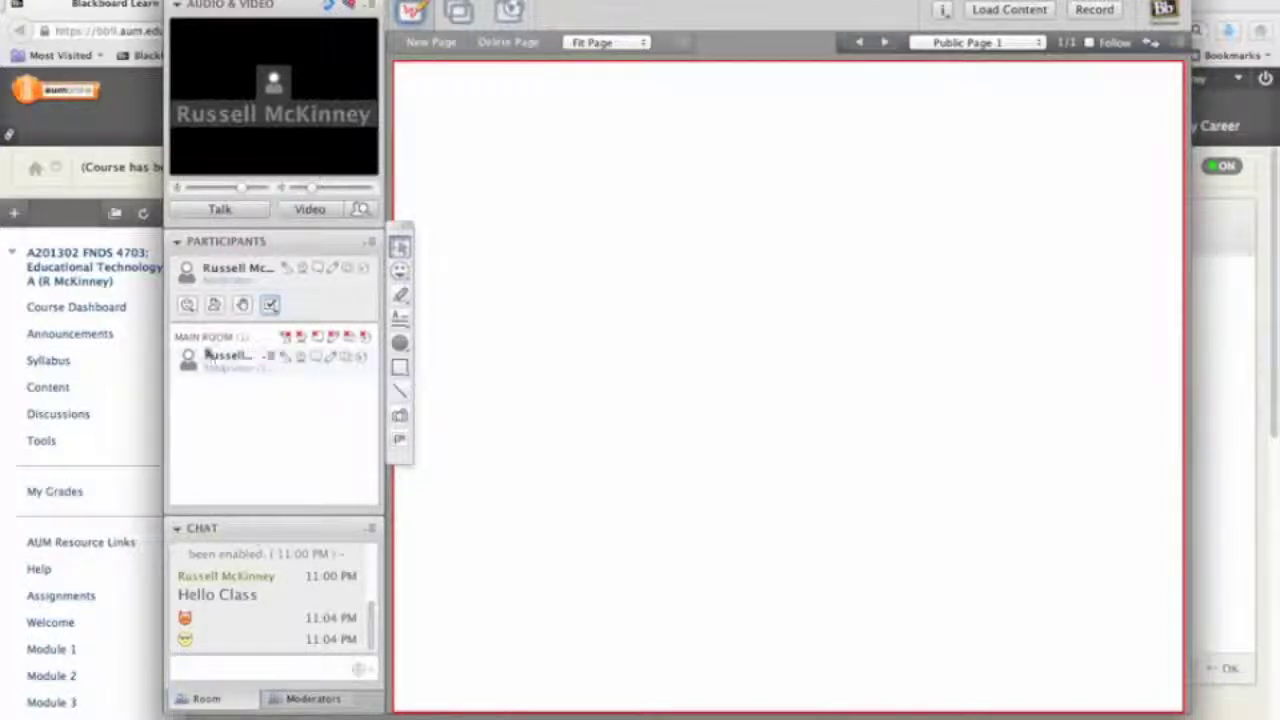
click(187, 305)
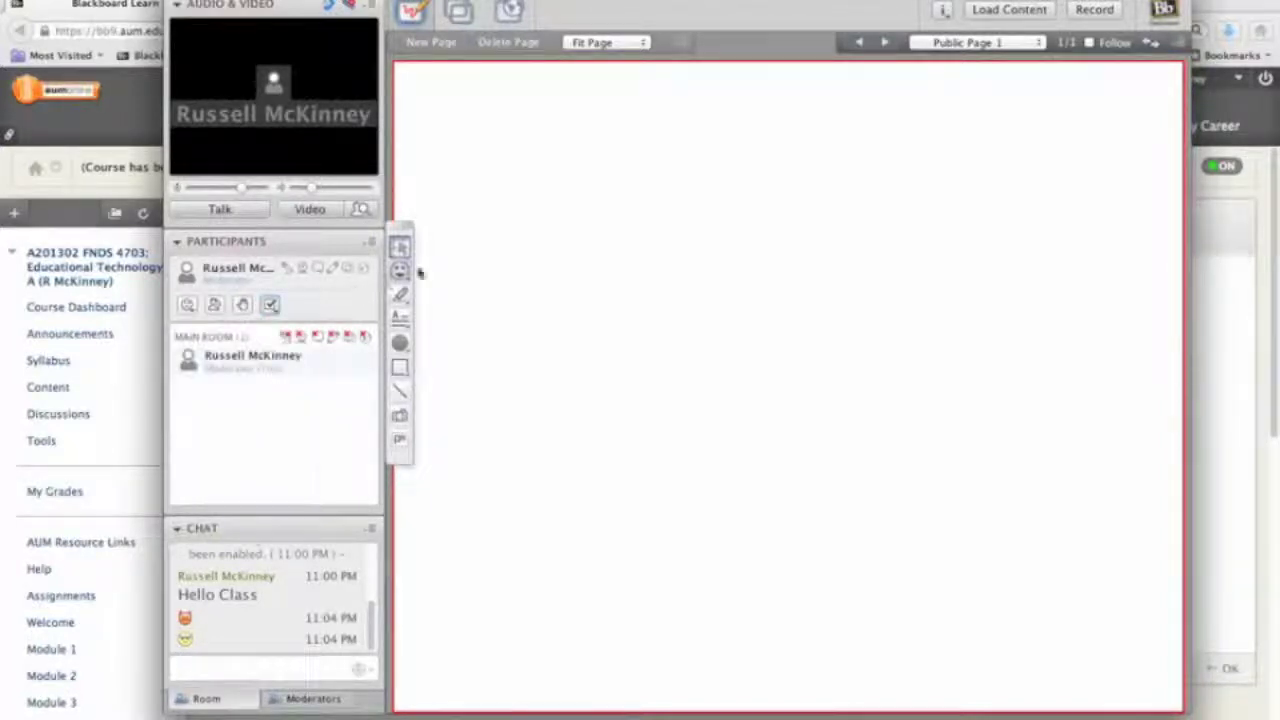